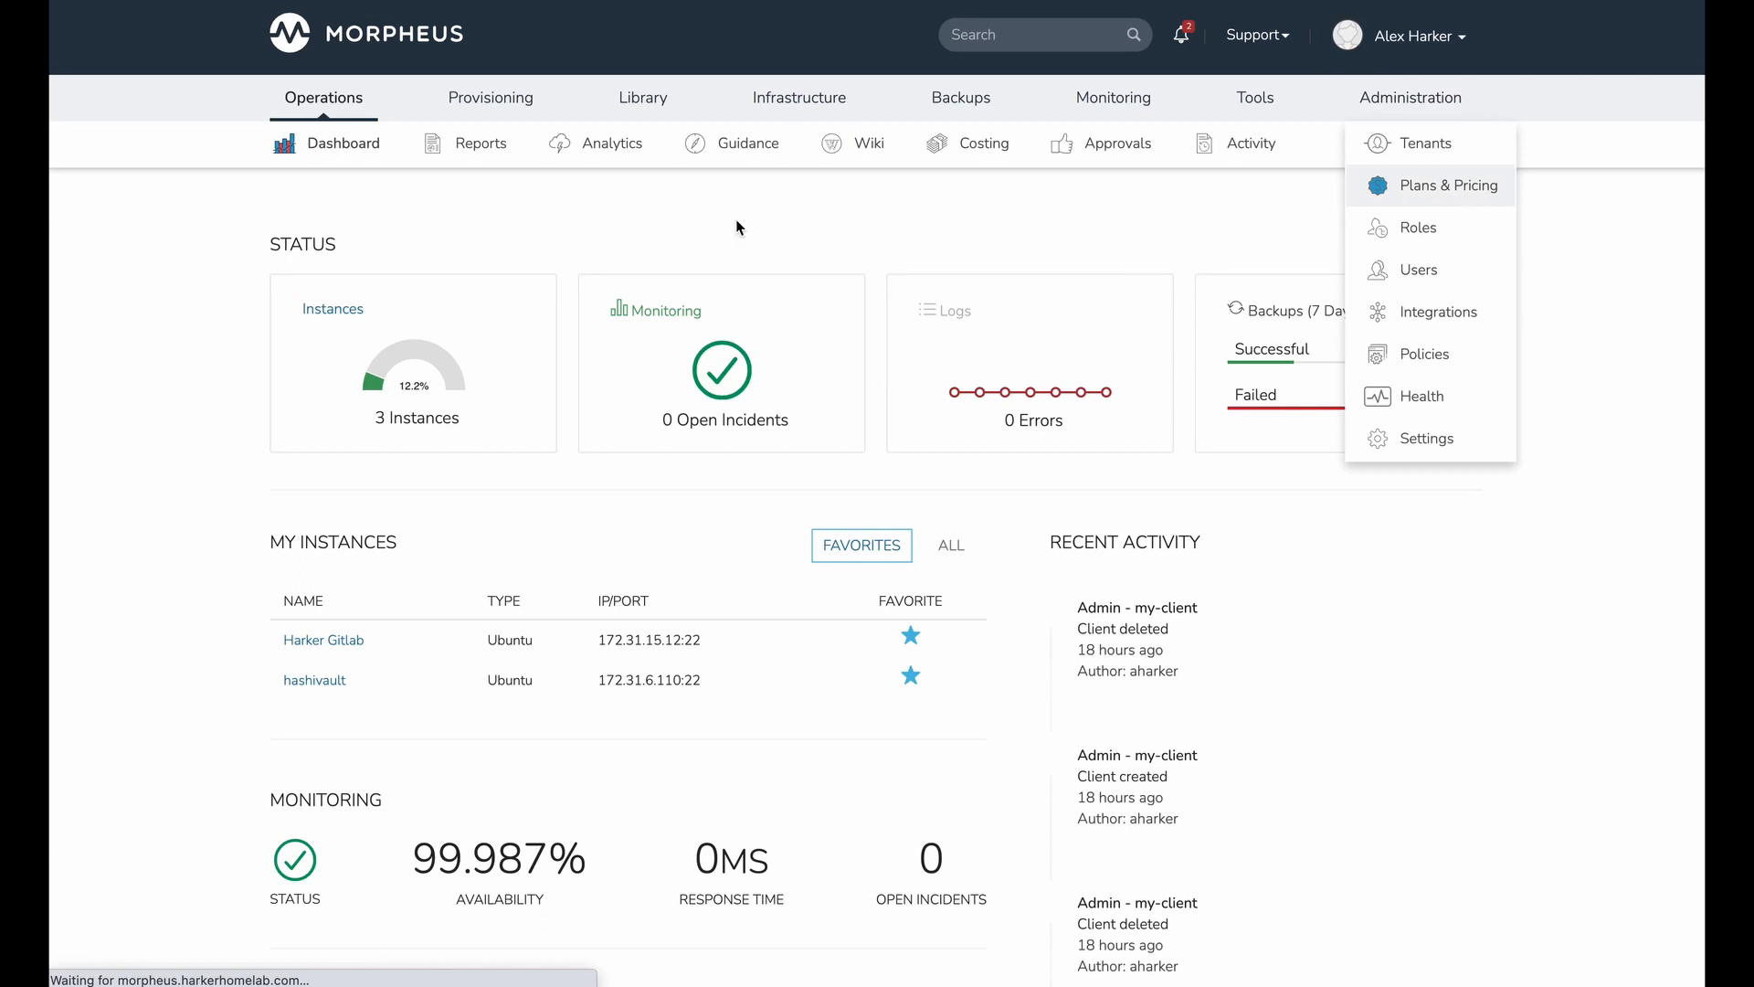
# Step: Open the *Other Layout Cost price set to examine the prices it contains
pyautogui.click(407, 224)
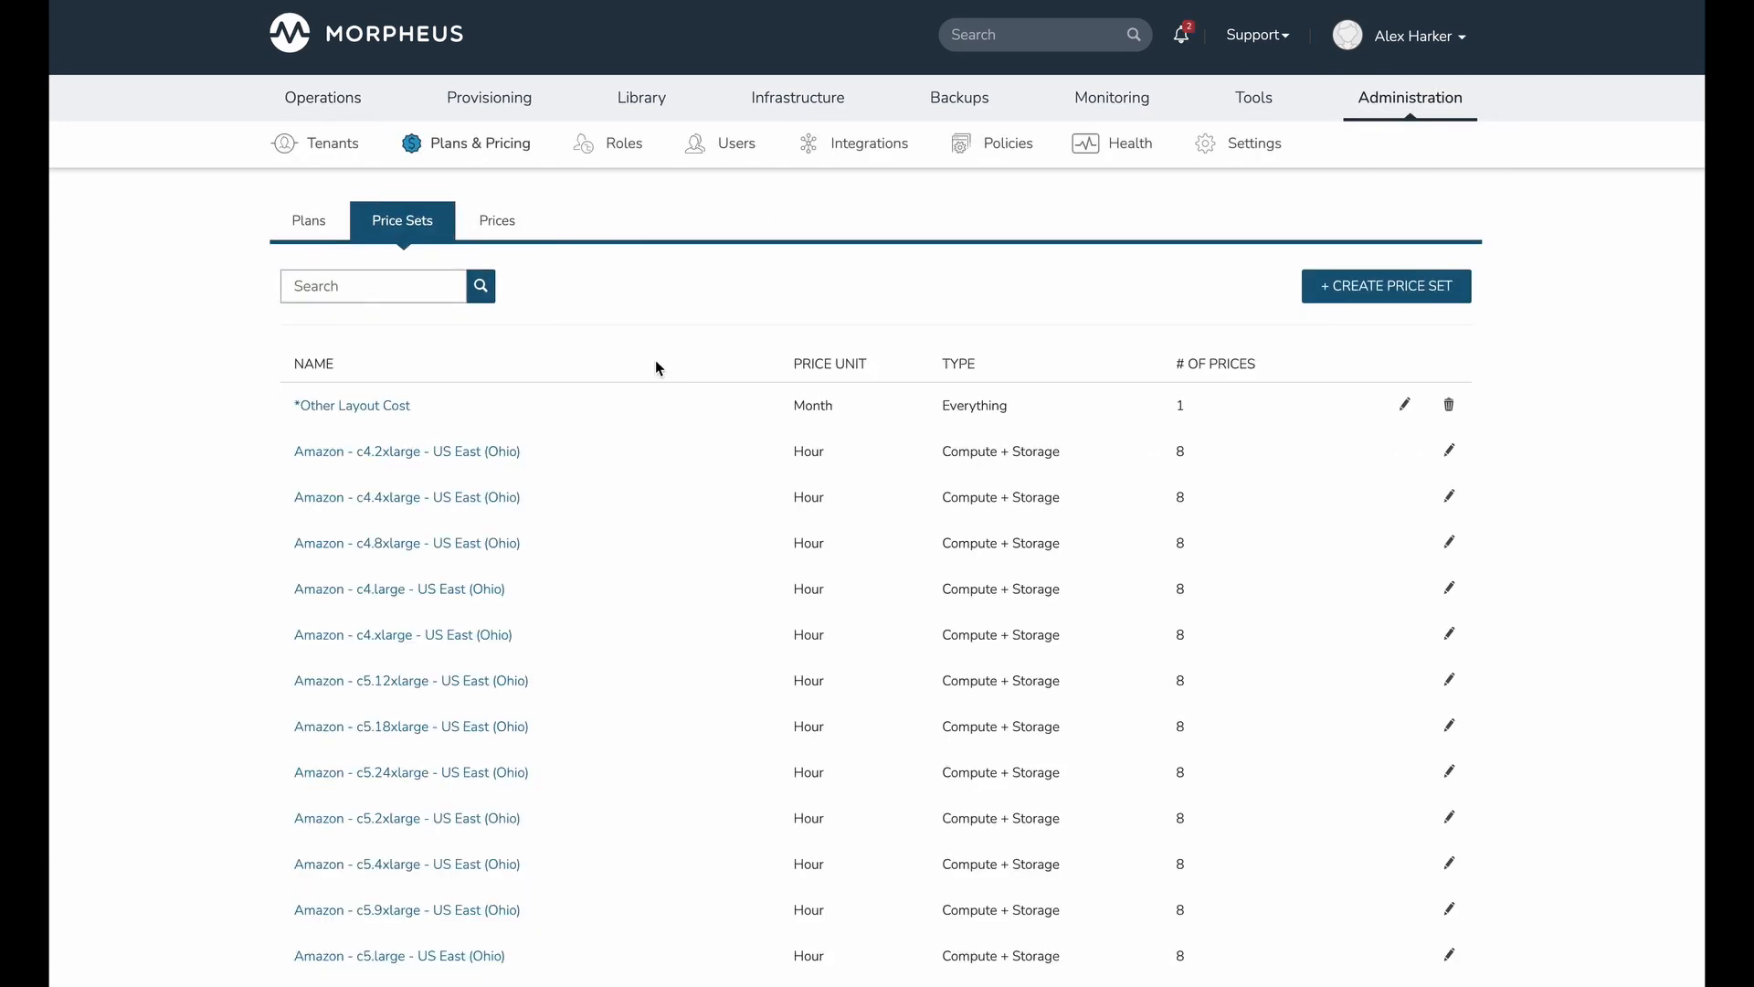
pyautogui.click(389, 408)
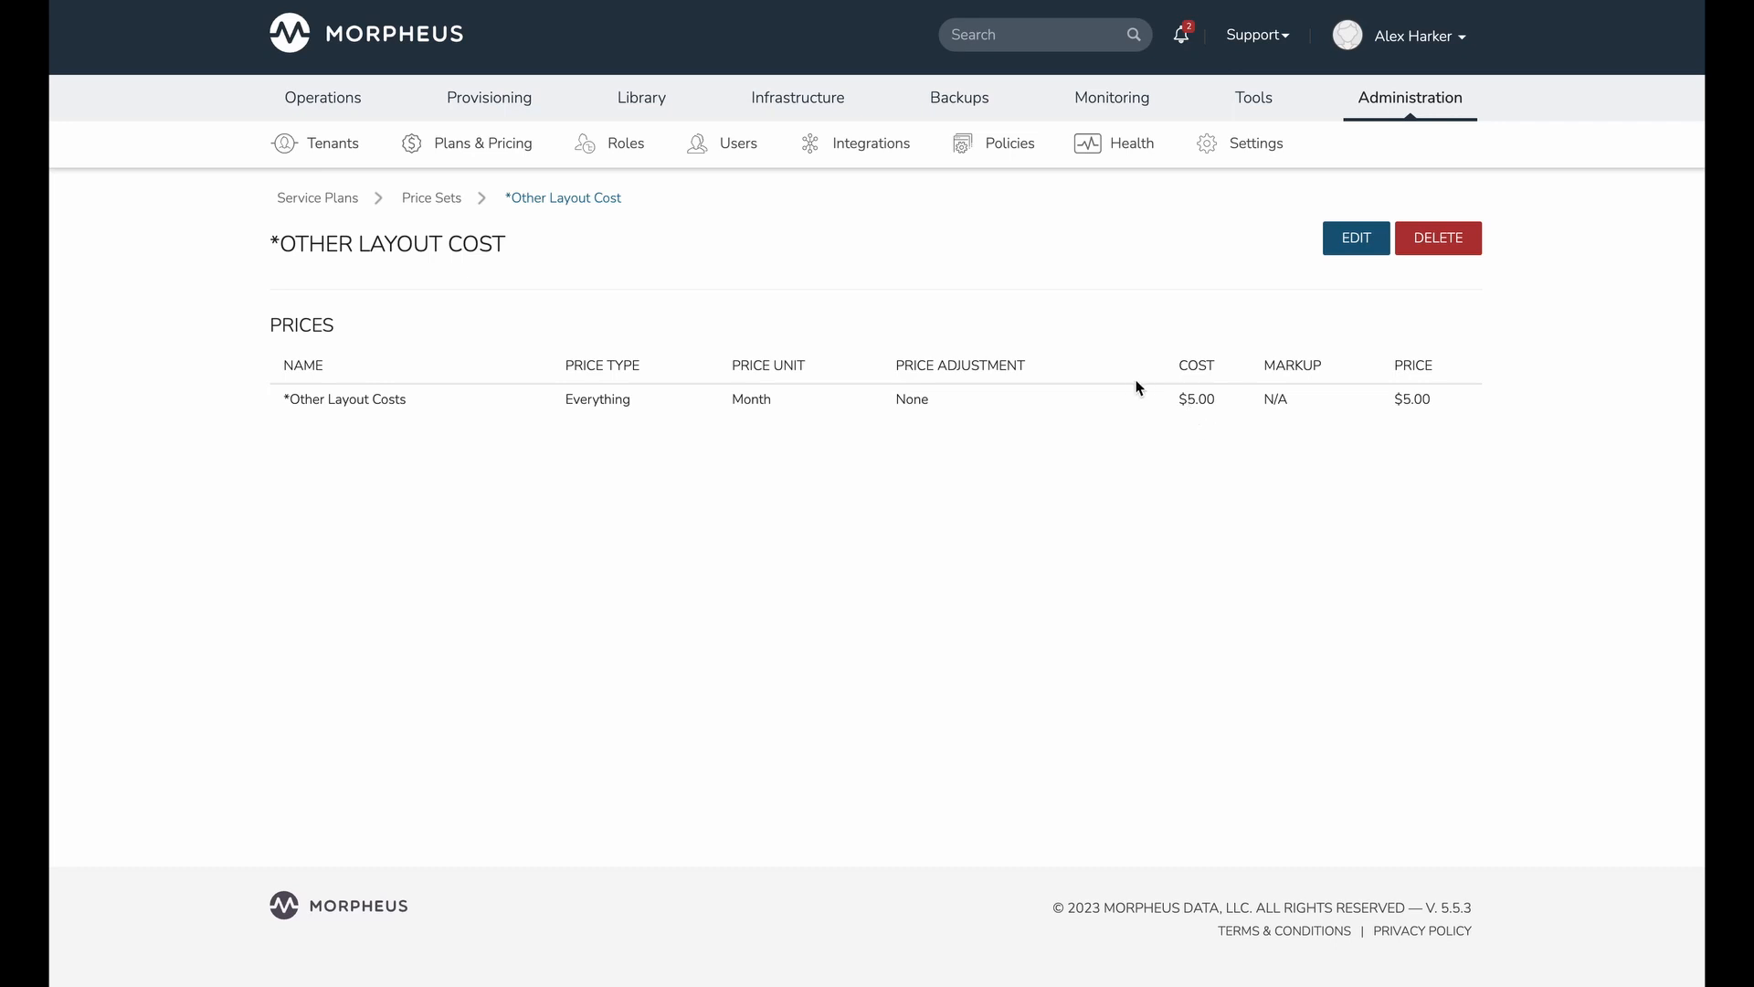
# Step: Open the Ubuntu VM layout from the library blueprints for editing and examine its assigned price sets
pyautogui.moveTo(658, 88)
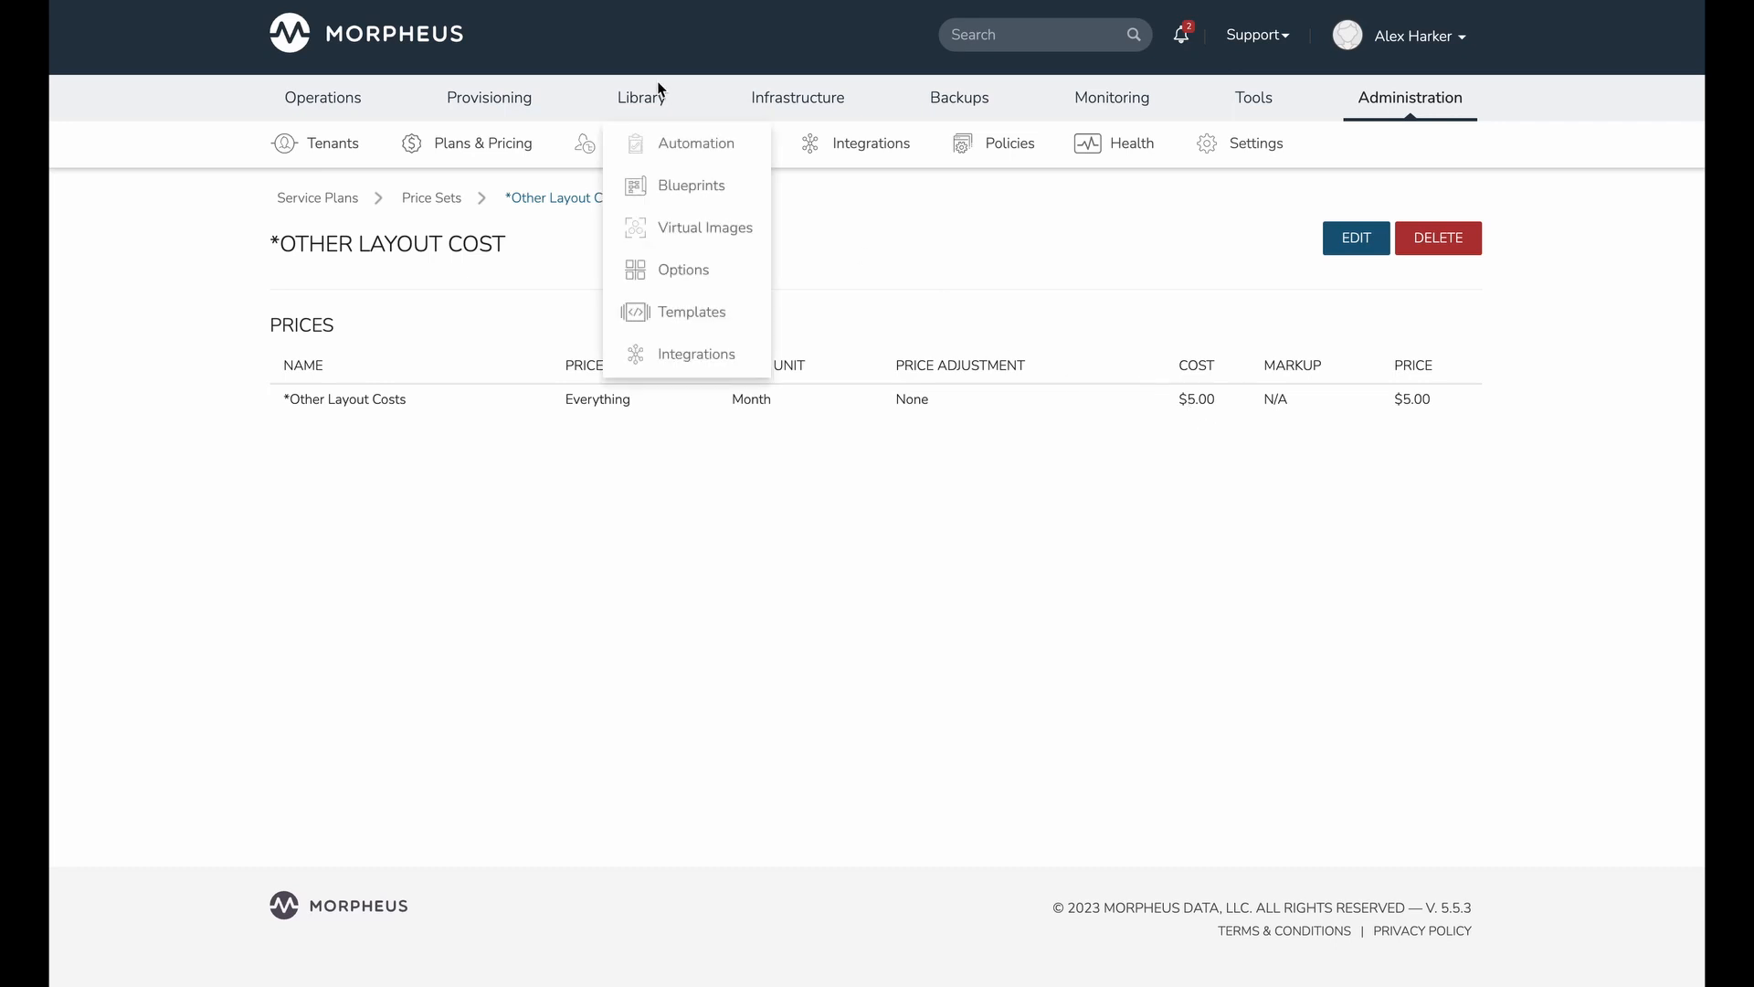
pyautogui.click(699, 186)
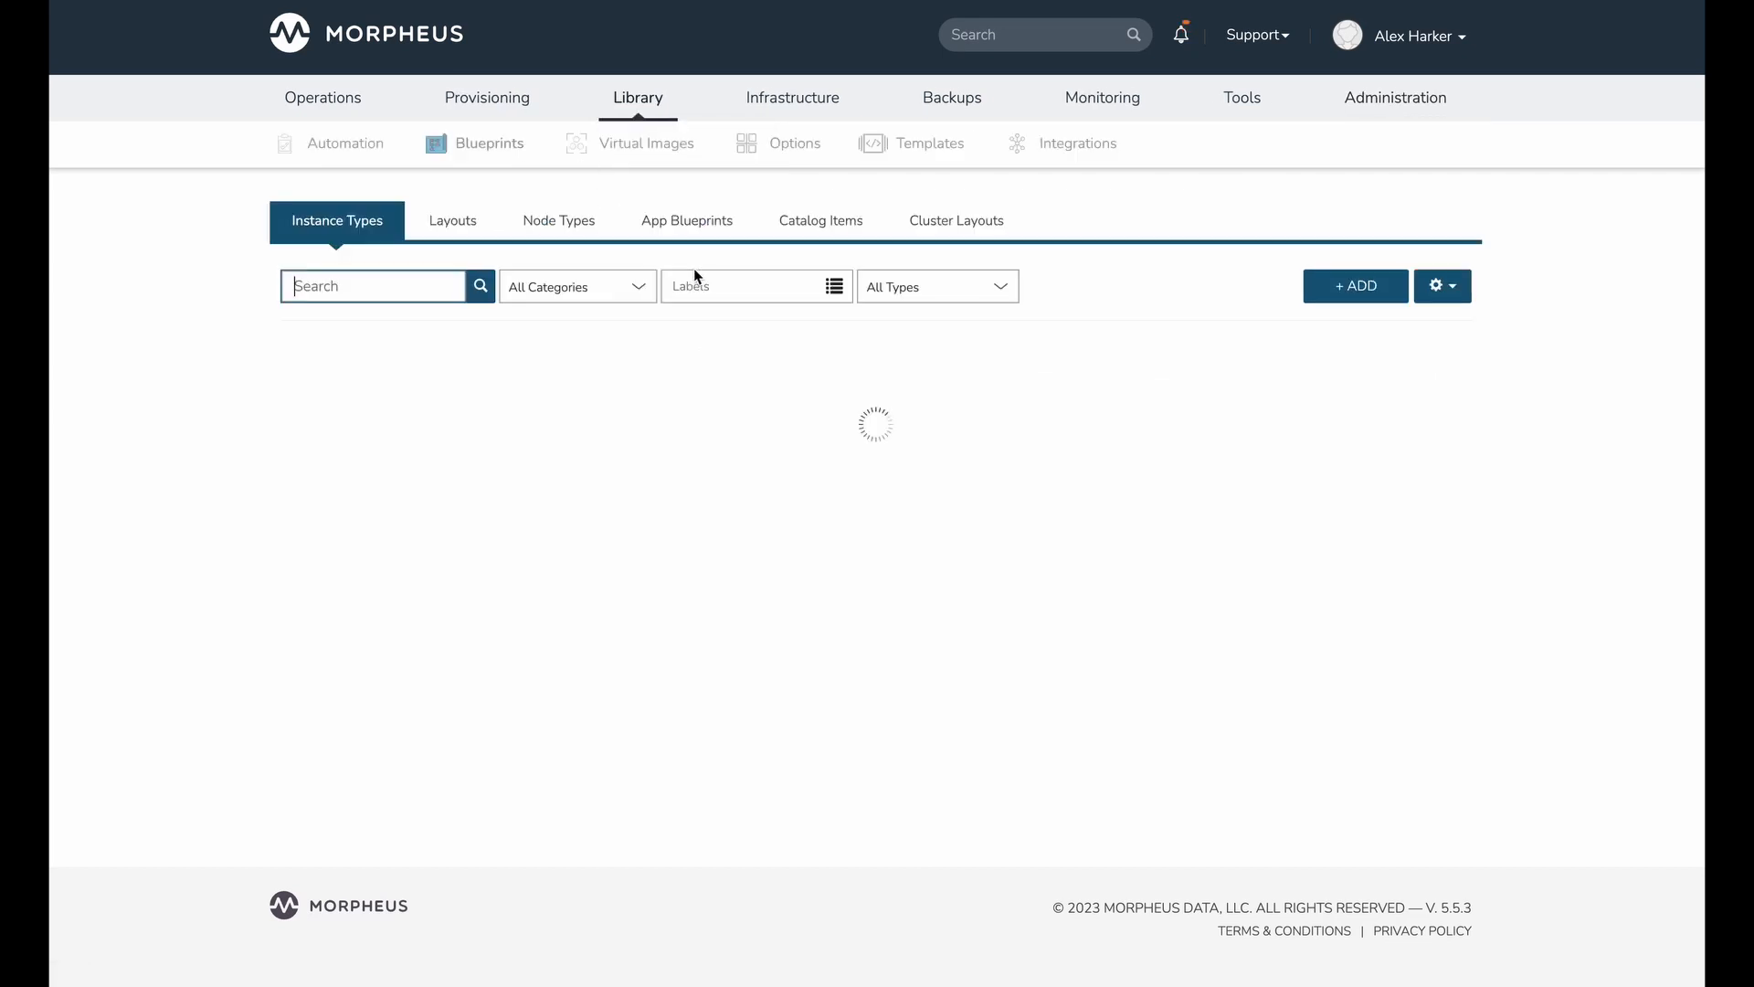
pyautogui.click(466, 222)
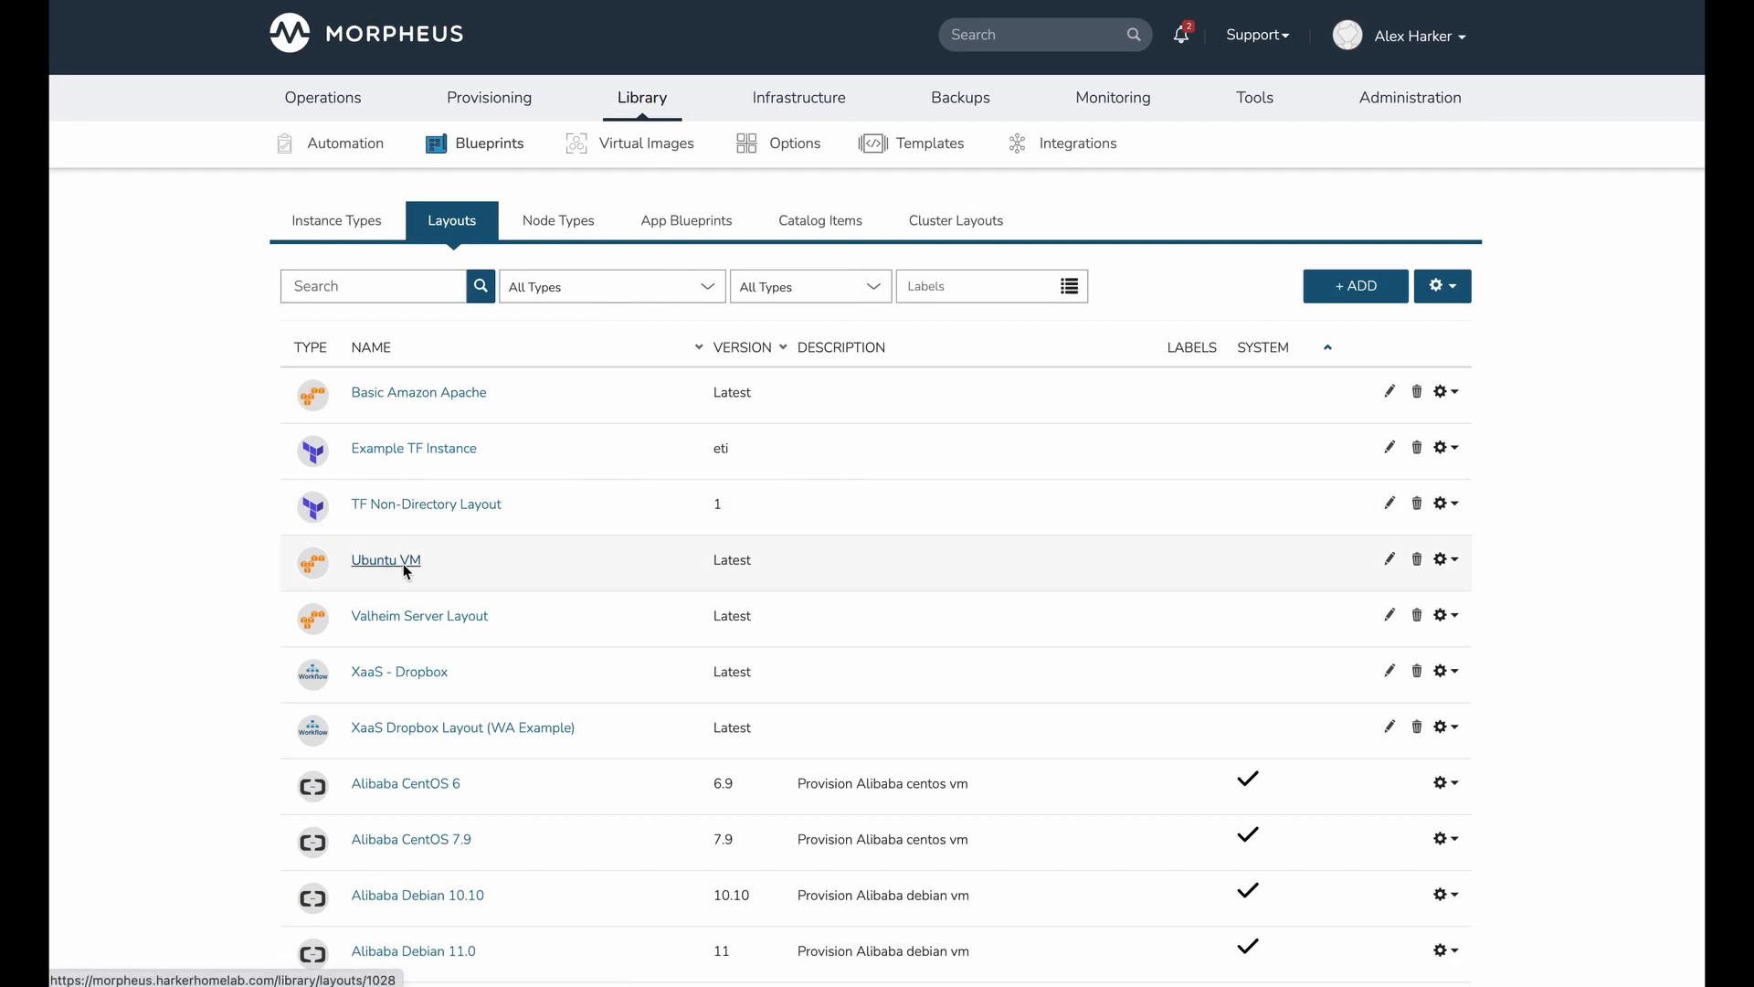
pyautogui.click(1390, 560)
pyautogui.scroll(-4, 1047, 598)
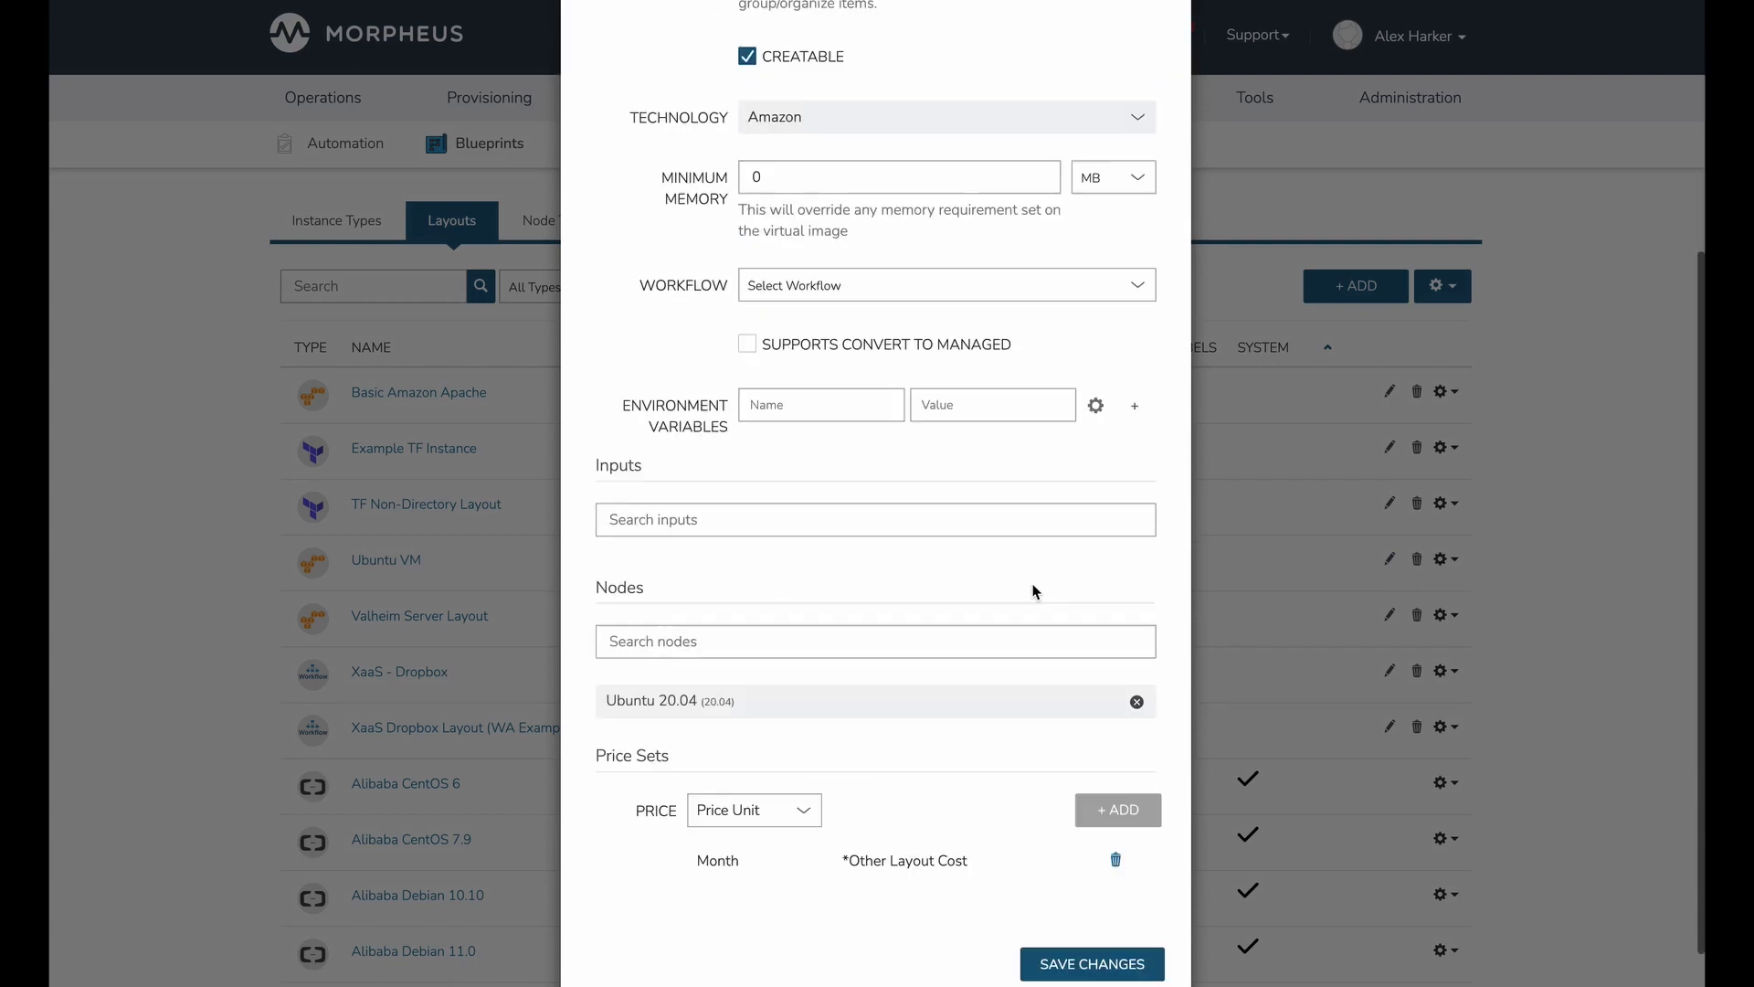
pyautogui.scroll(-1, 1034, 587)
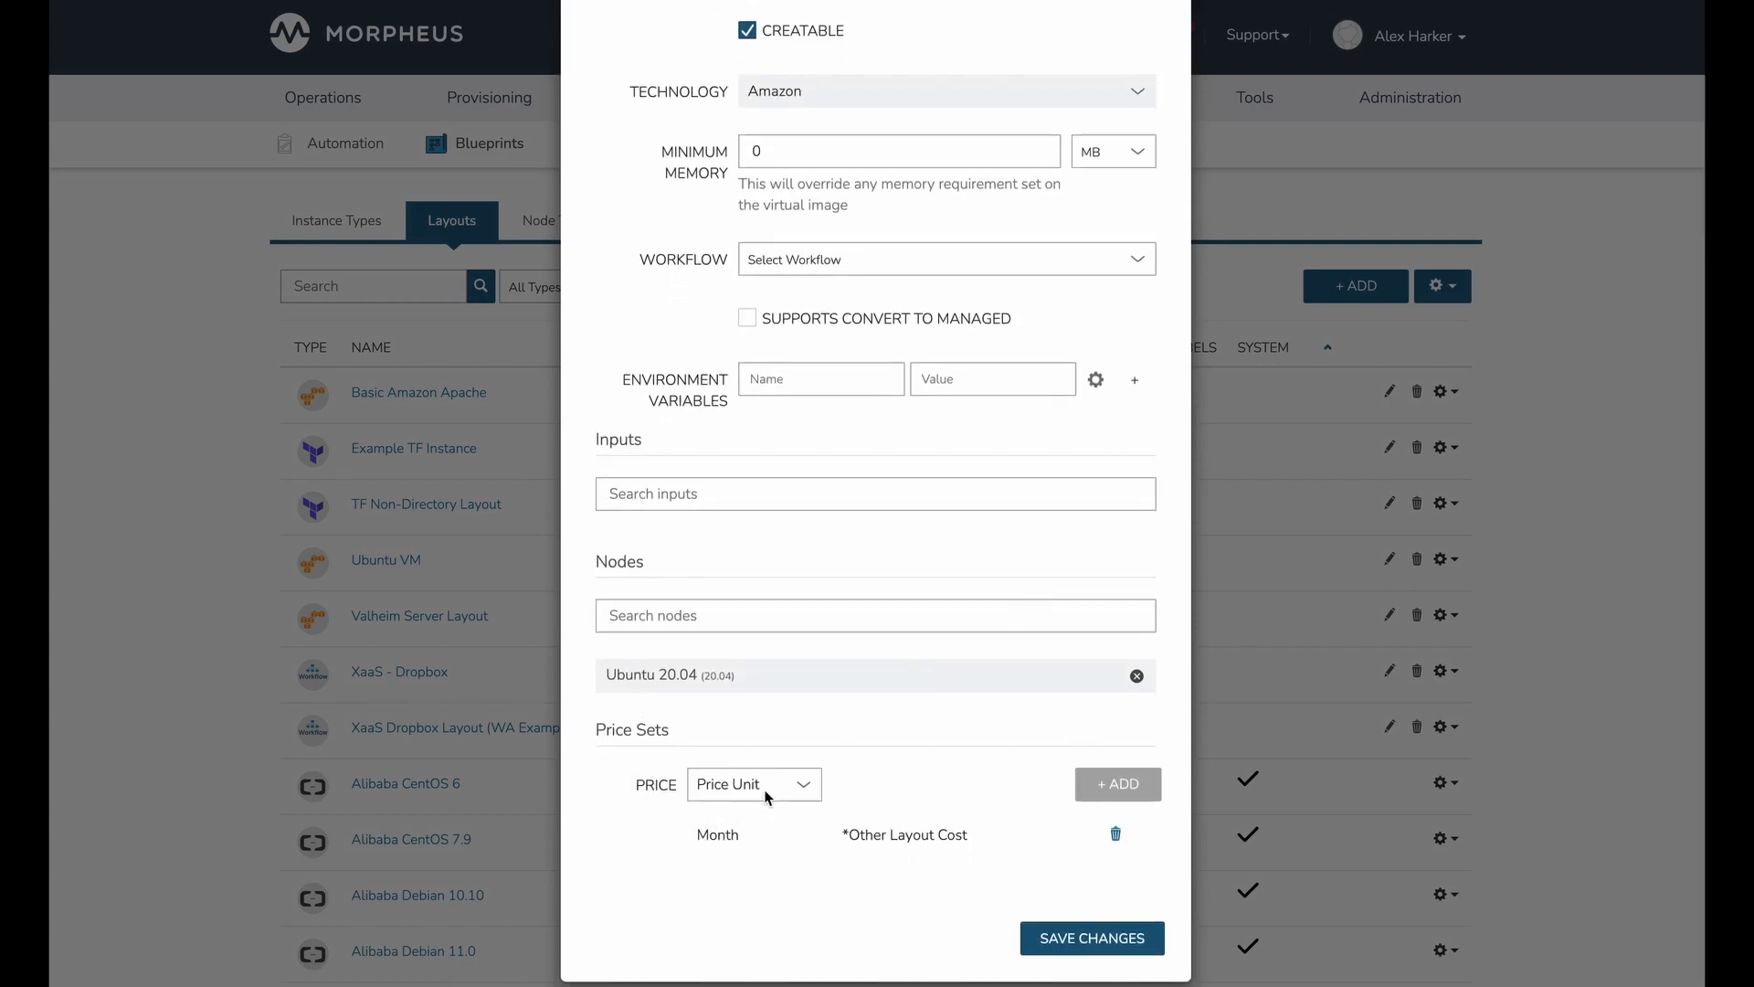
# Step: Examine the price sets offered for the Monthly price unit on the layout, and close the editor without saving
pyautogui.click(799, 794)
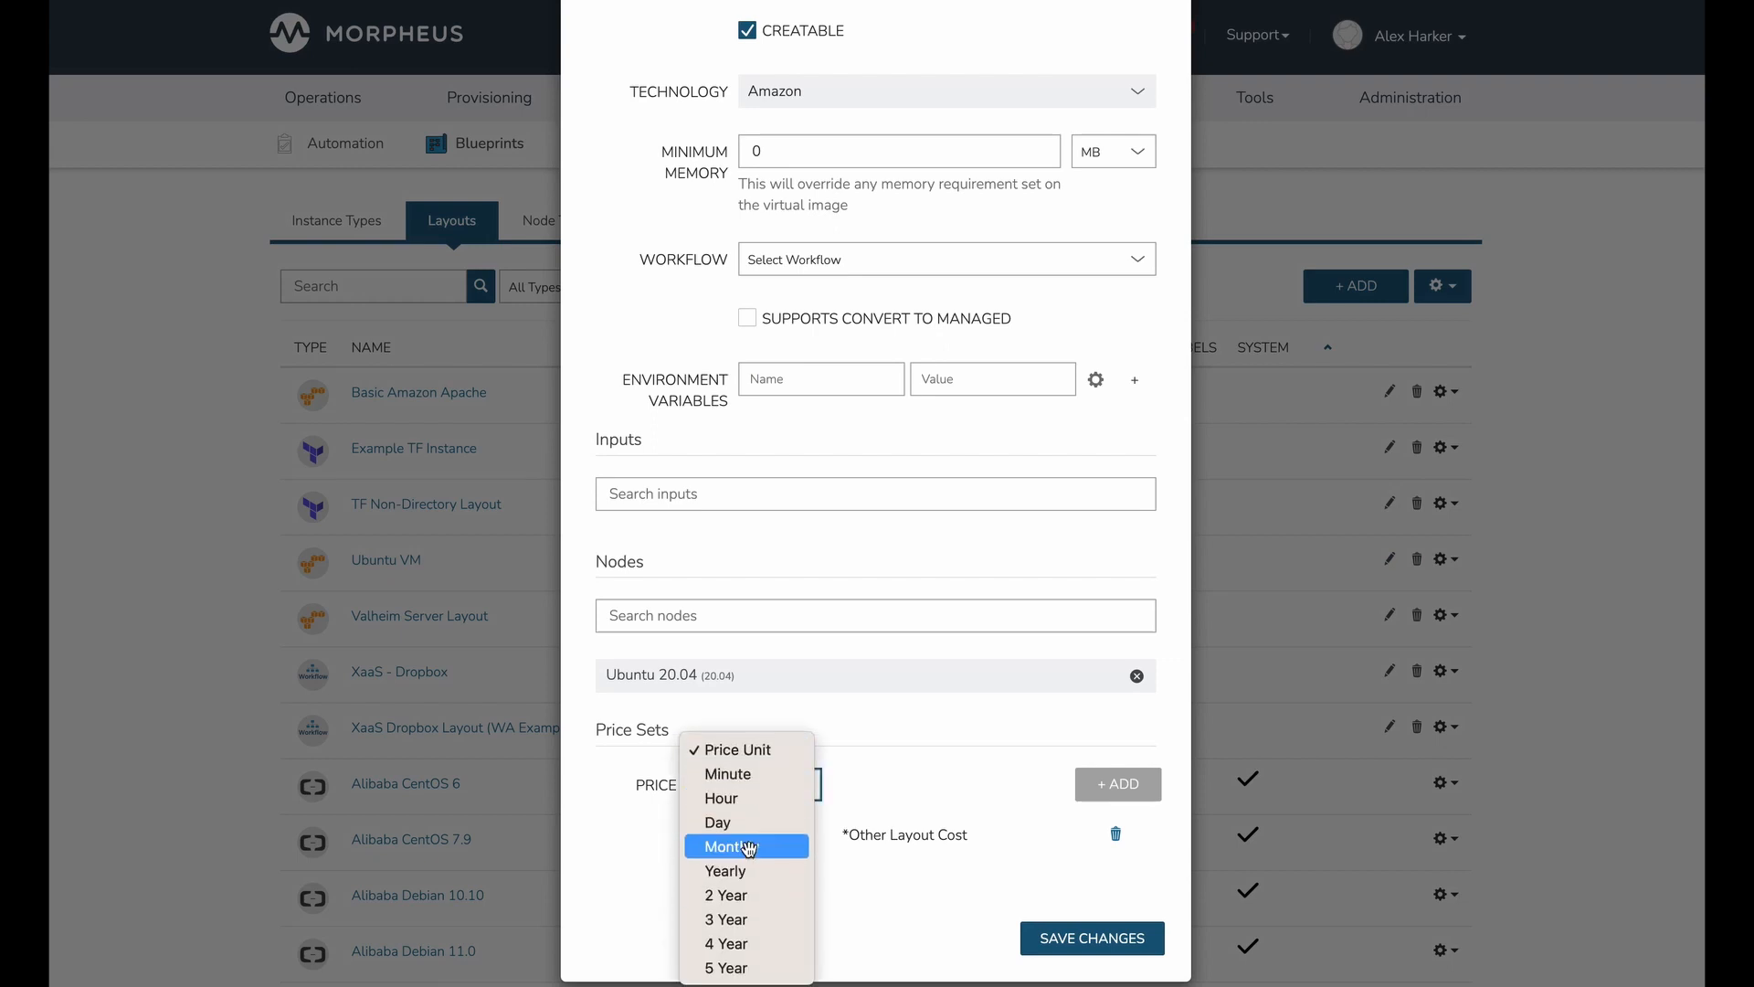
pyautogui.click(749, 848)
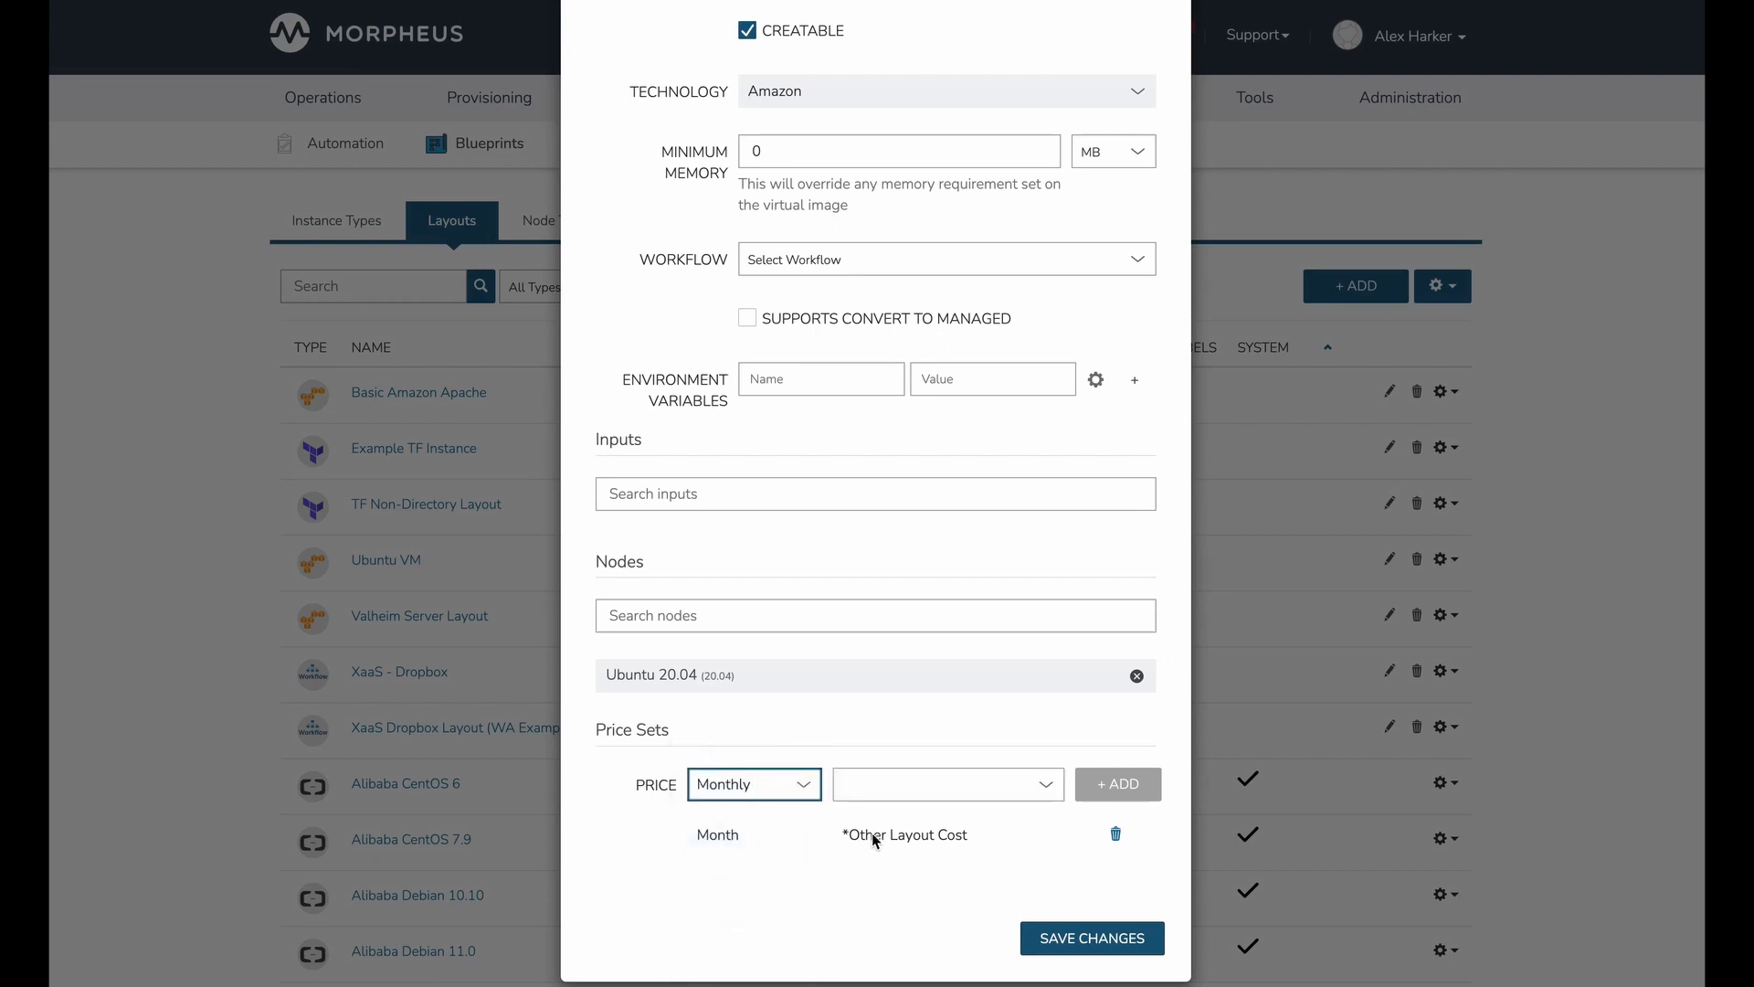
pyautogui.click(886, 779)
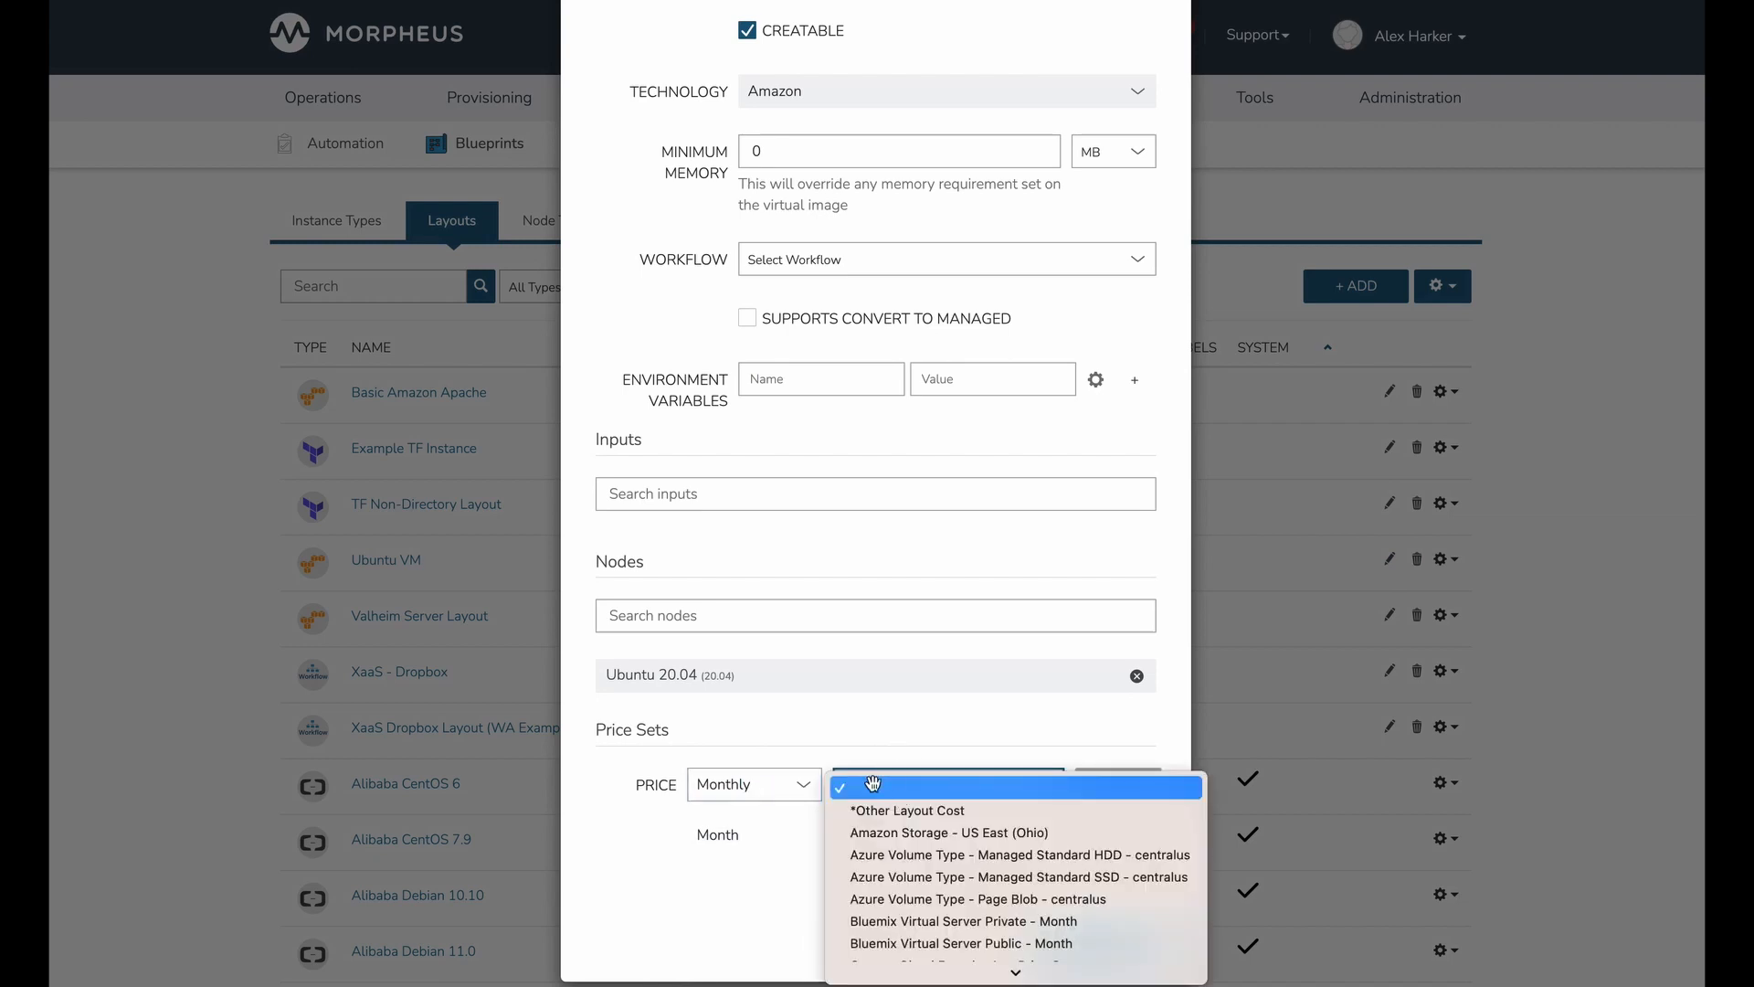
pyautogui.click(635, 873)
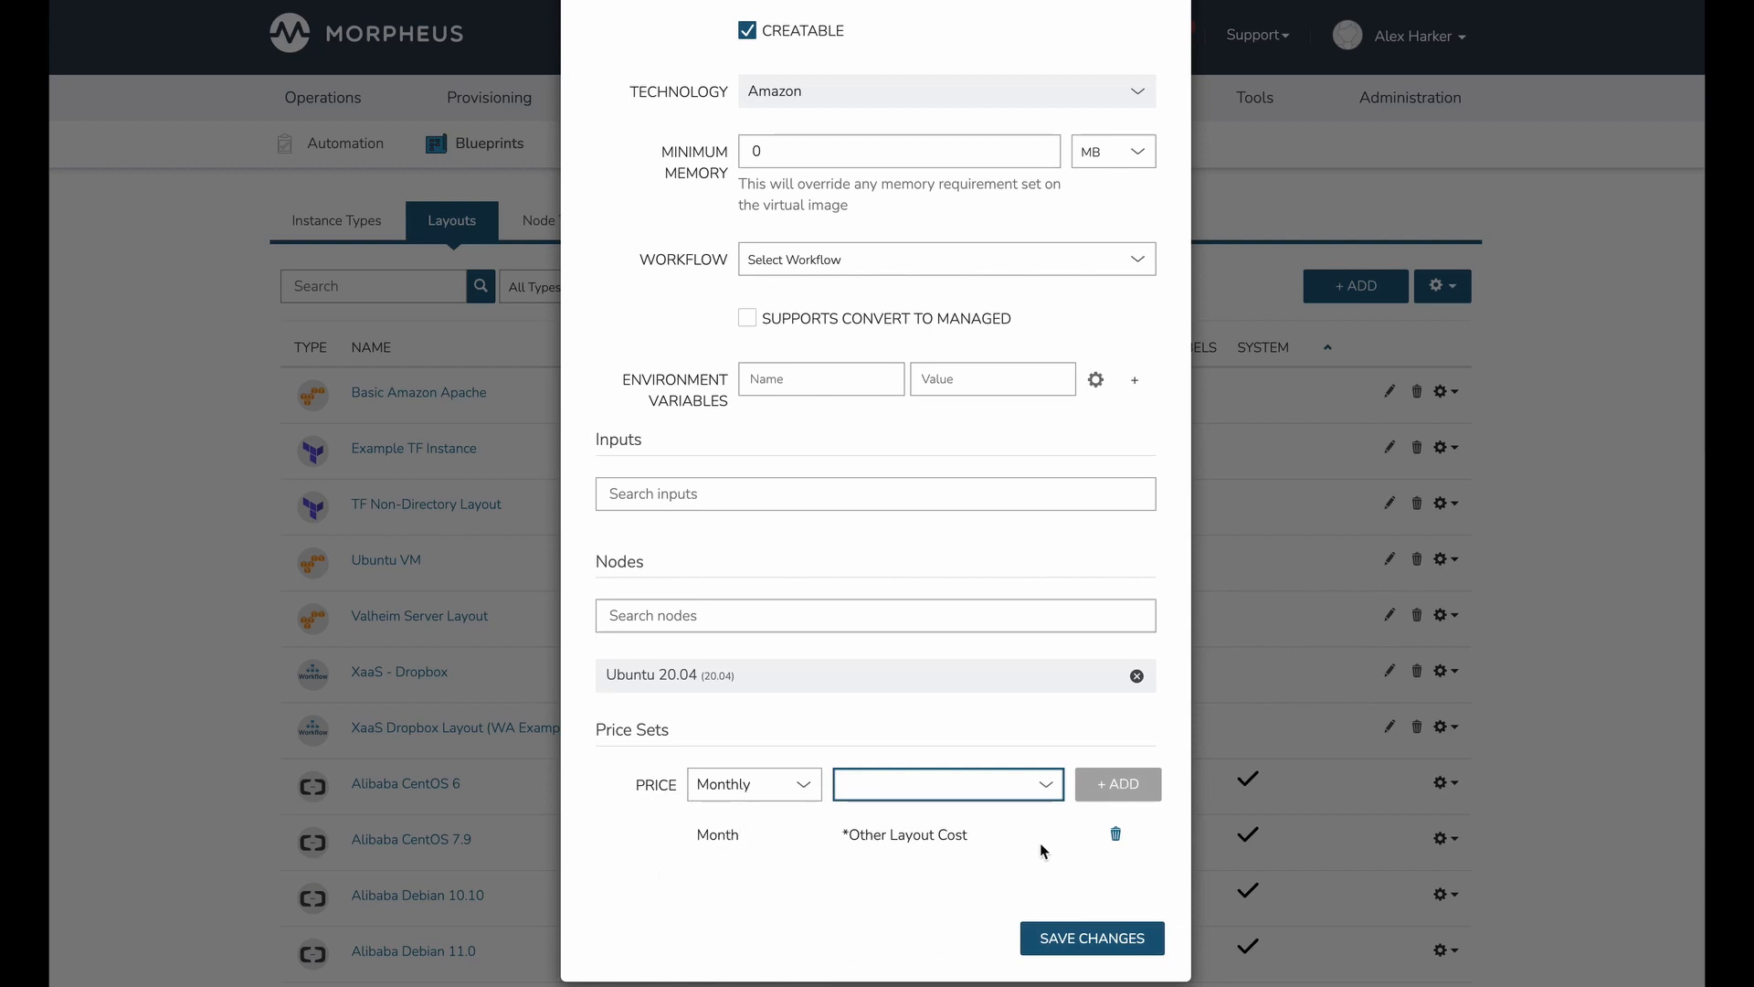
pyautogui.scroll(5, 897, 723)
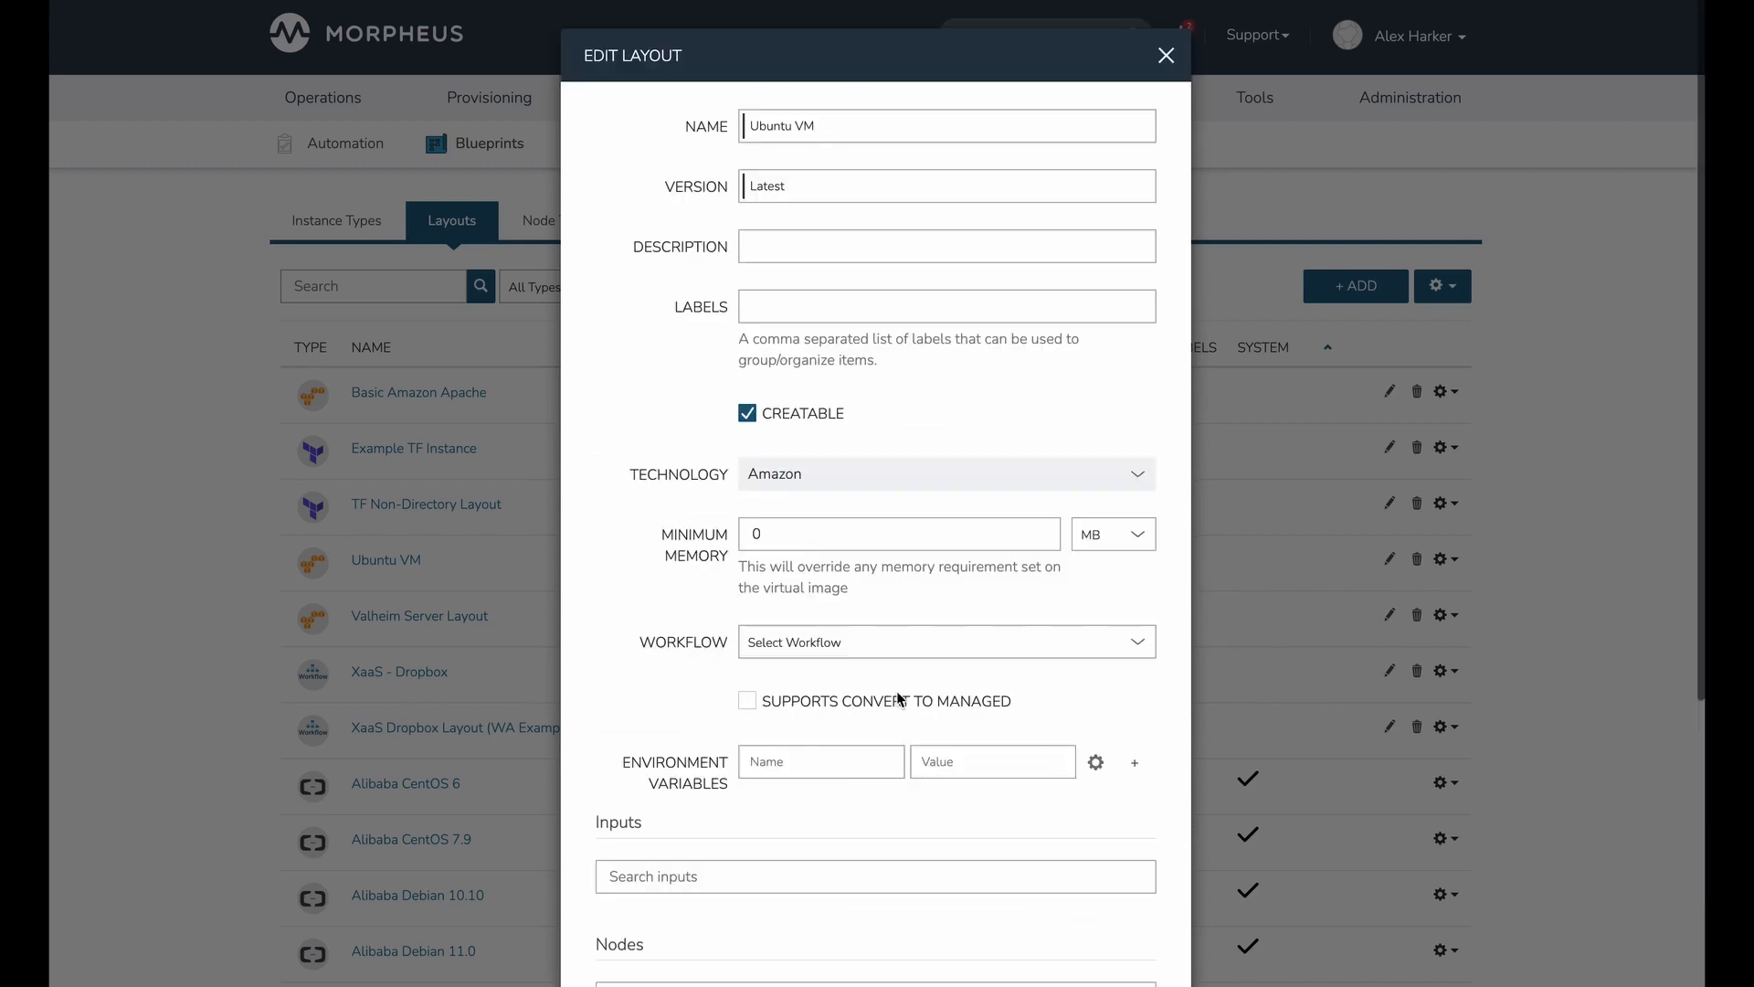
pyautogui.click(1167, 57)
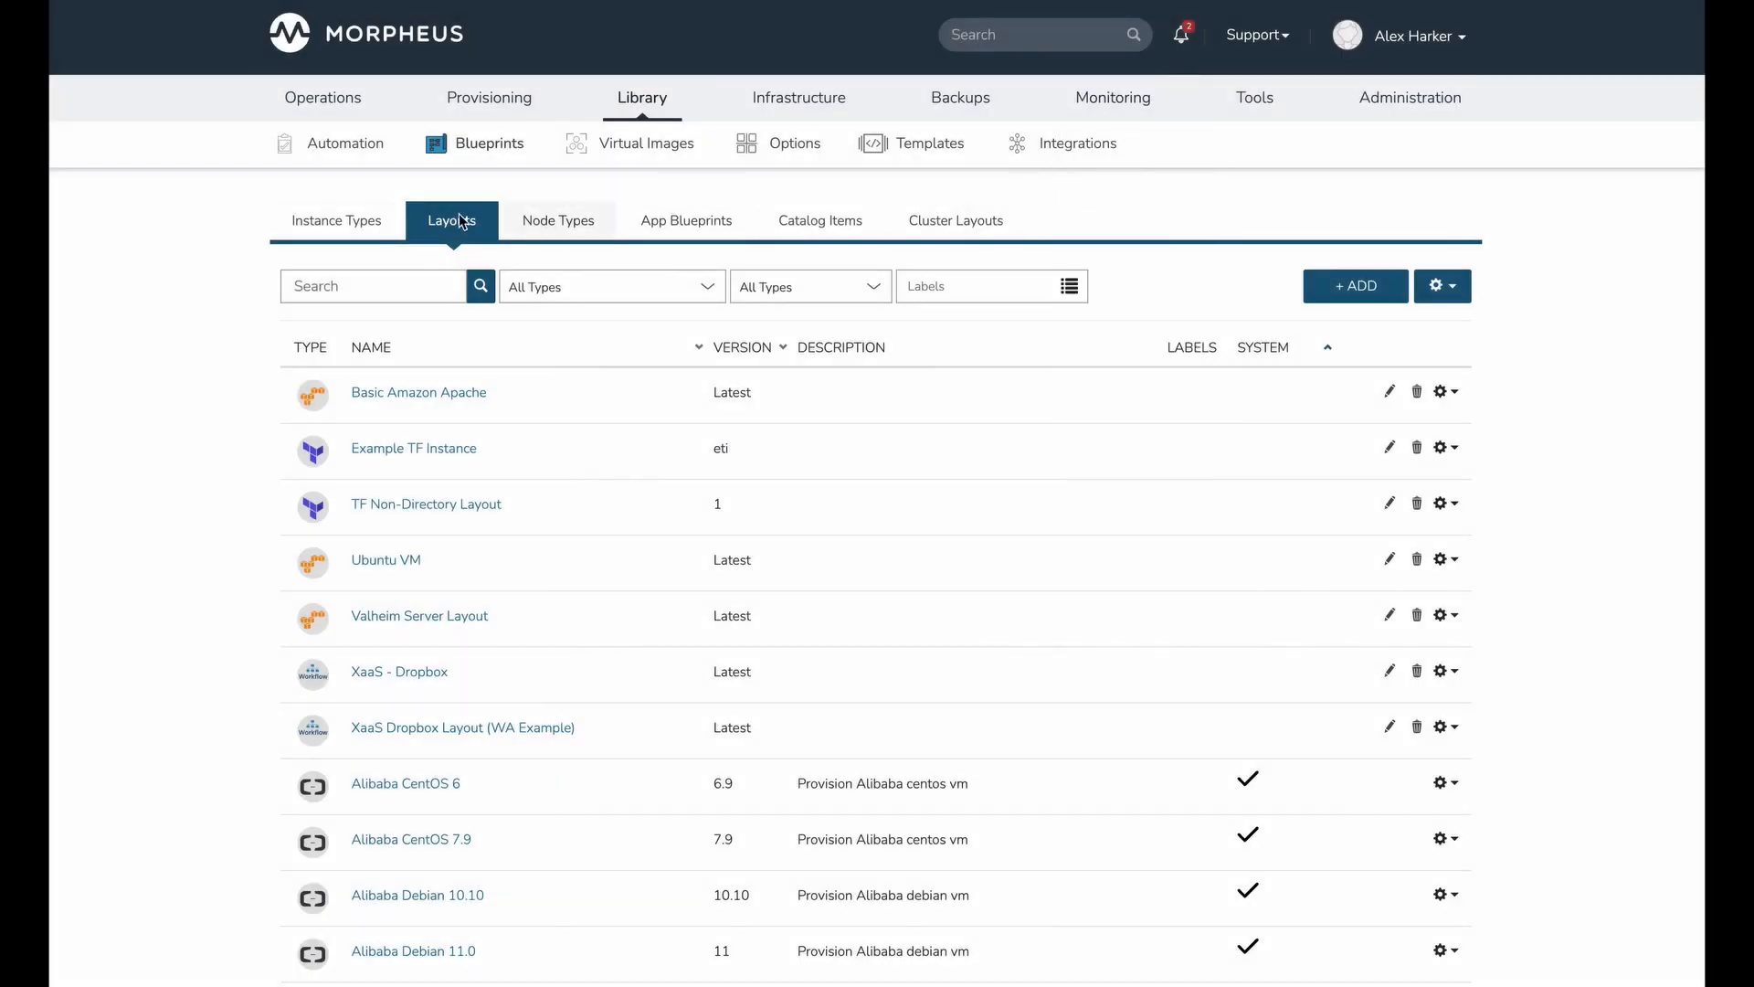
# Step: Open the Custom Ubuntu instance type for editing, examine its price set options, and close it without saving
pyautogui.click(363, 222)
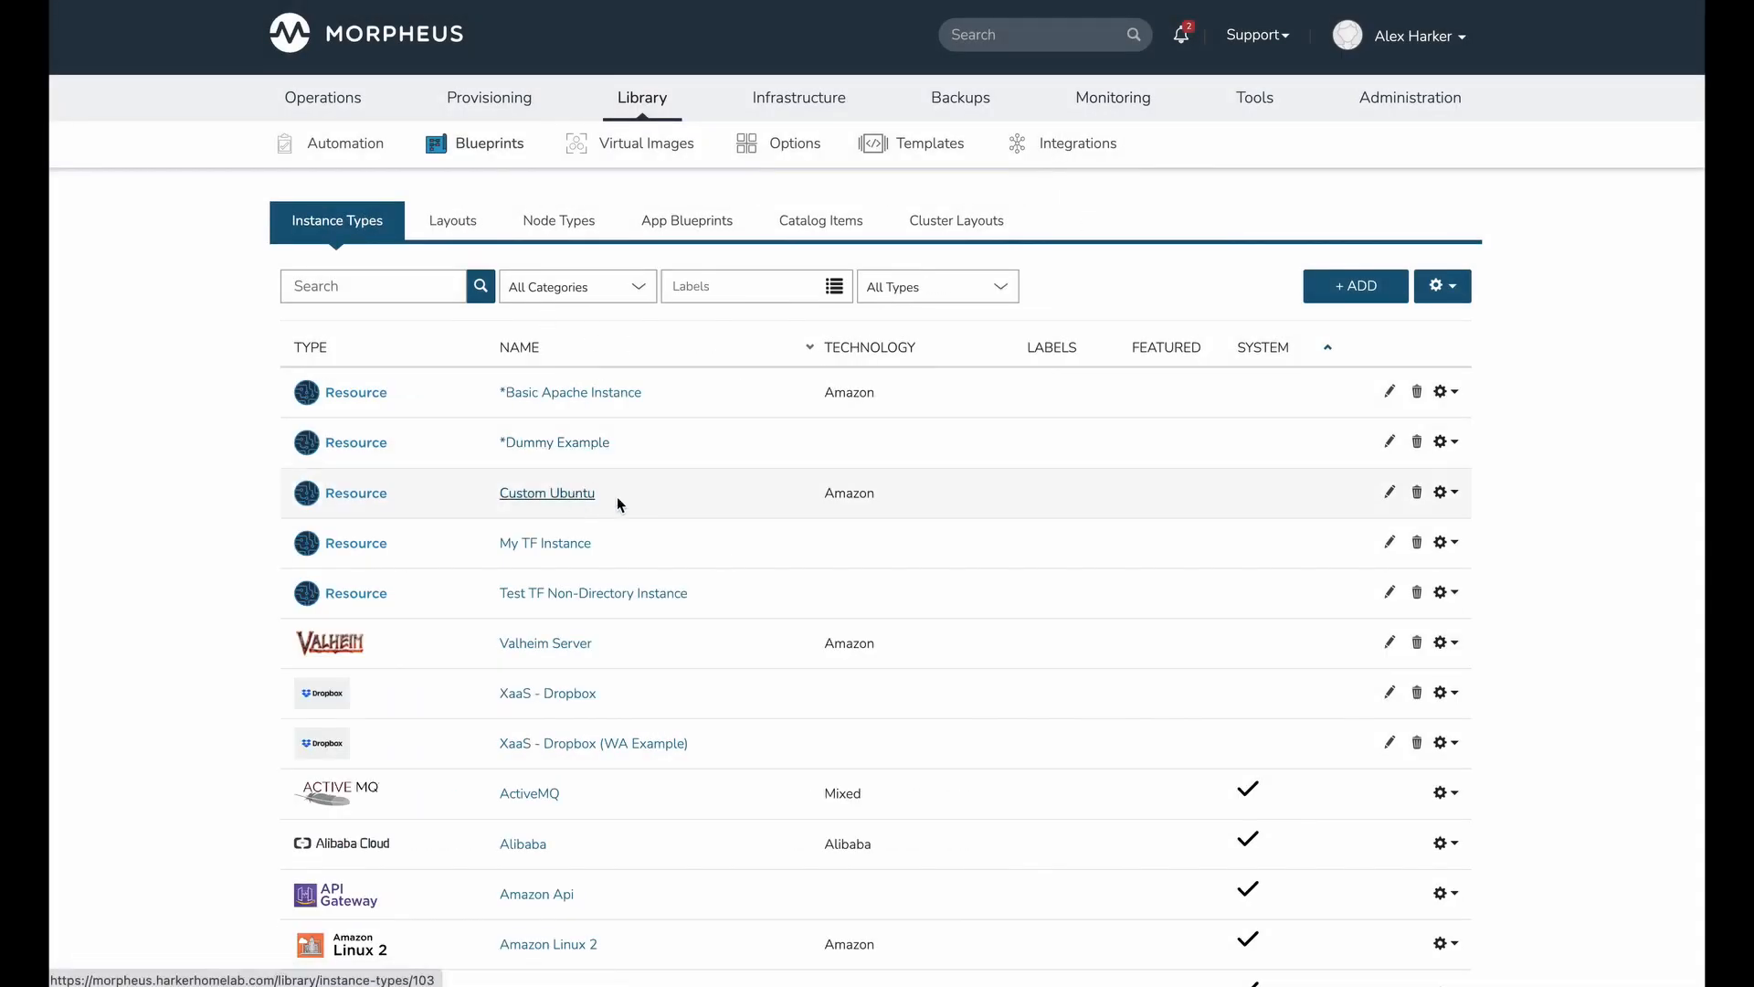
pyautogui.click(1390, 492)
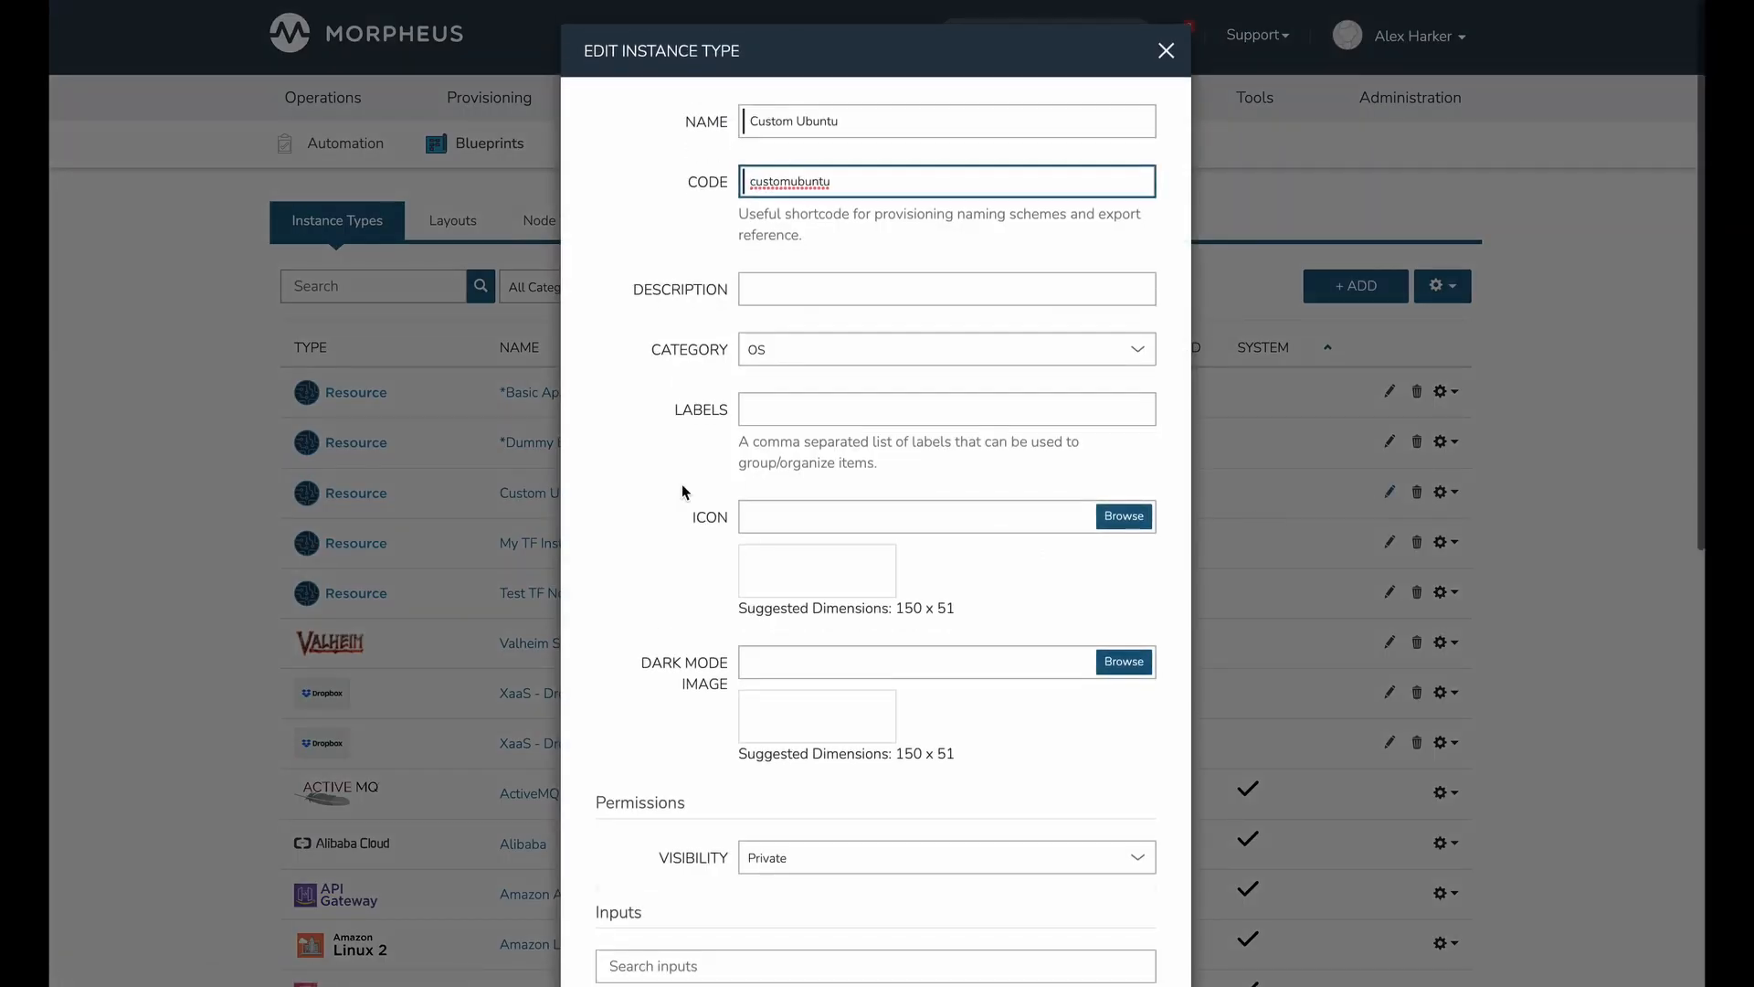
pyautogui.scroll(-3, 682, 486)
pyautogui.scroll(-2, 682, 493)
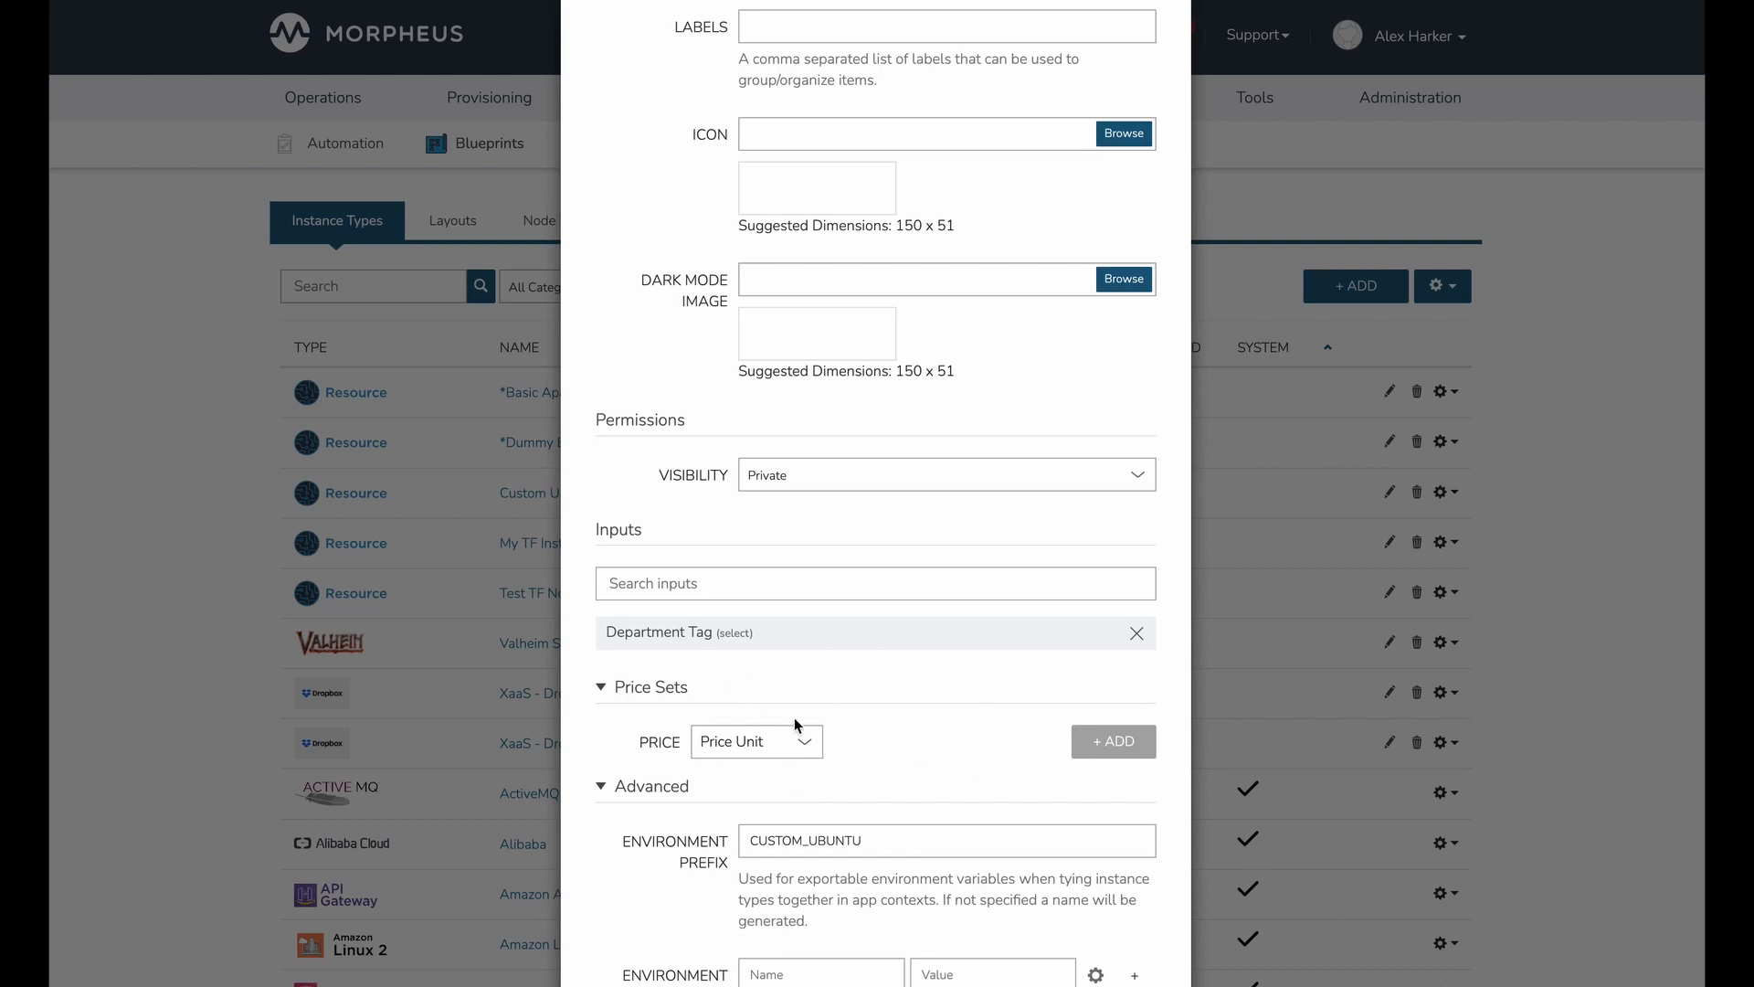
pyautogui.scroll(5, 795, 725)
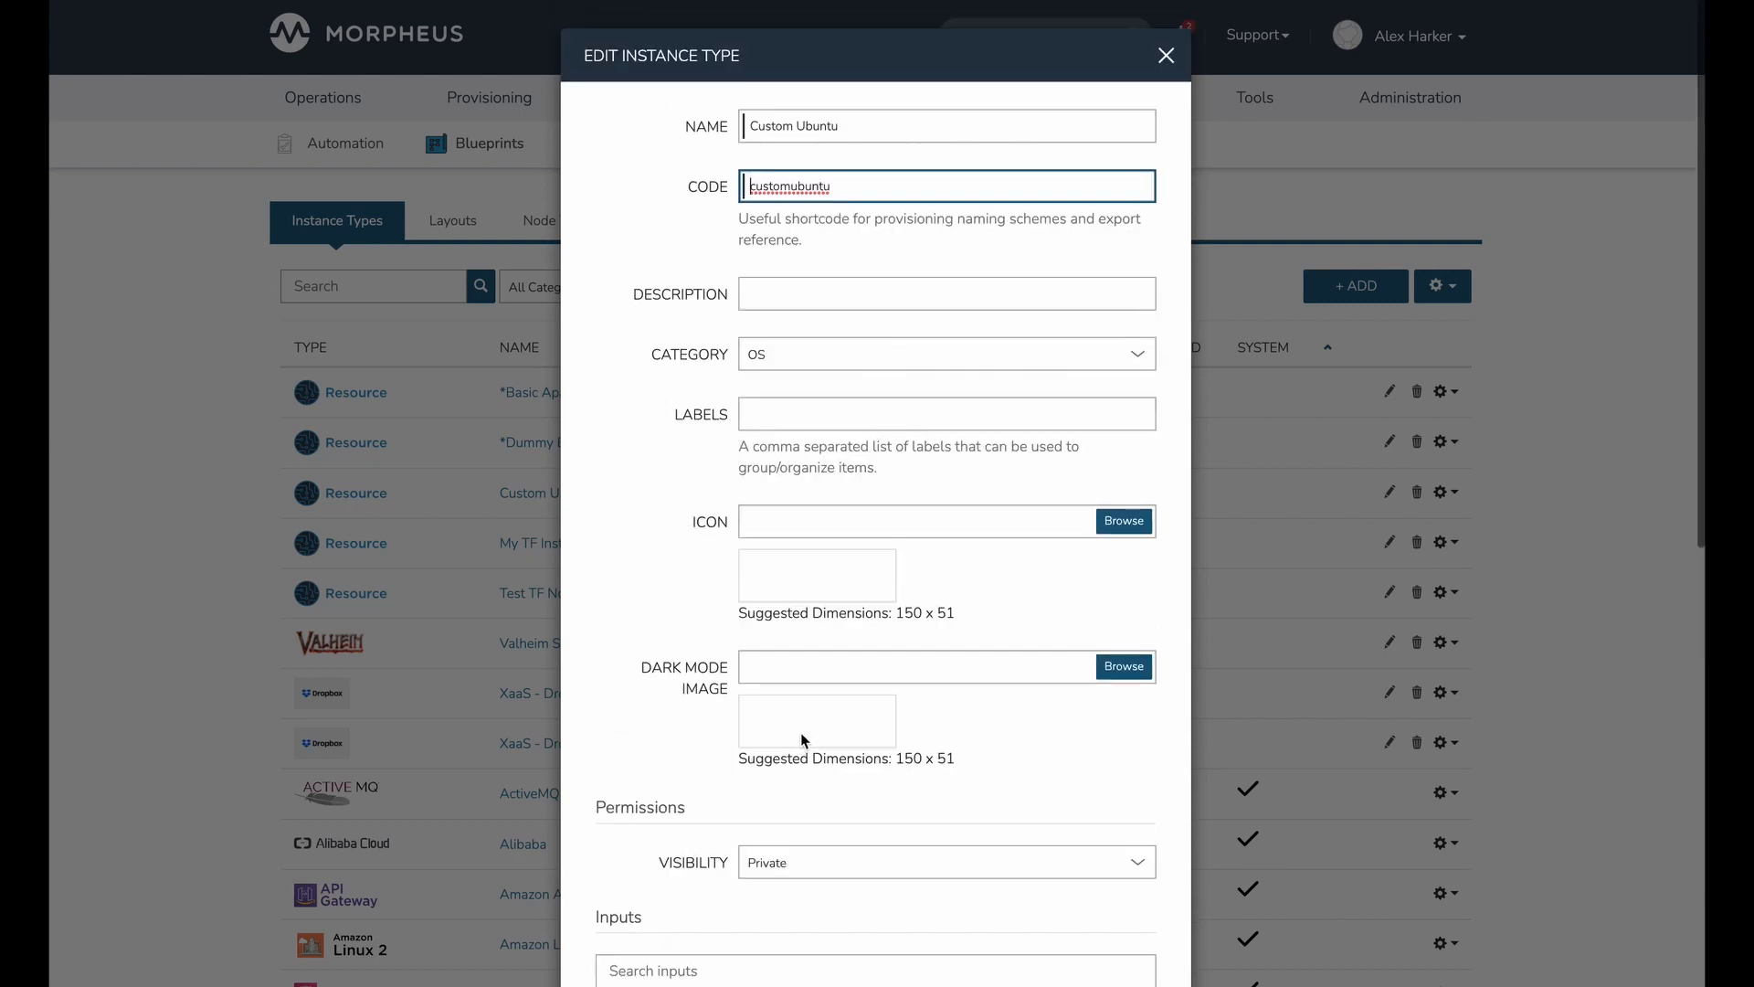
pyautogui.click(1167, 57)
# Step: Start creating a new instance from the Custom Ubuntu instance type
pyautogui.moveTo(510, 114)
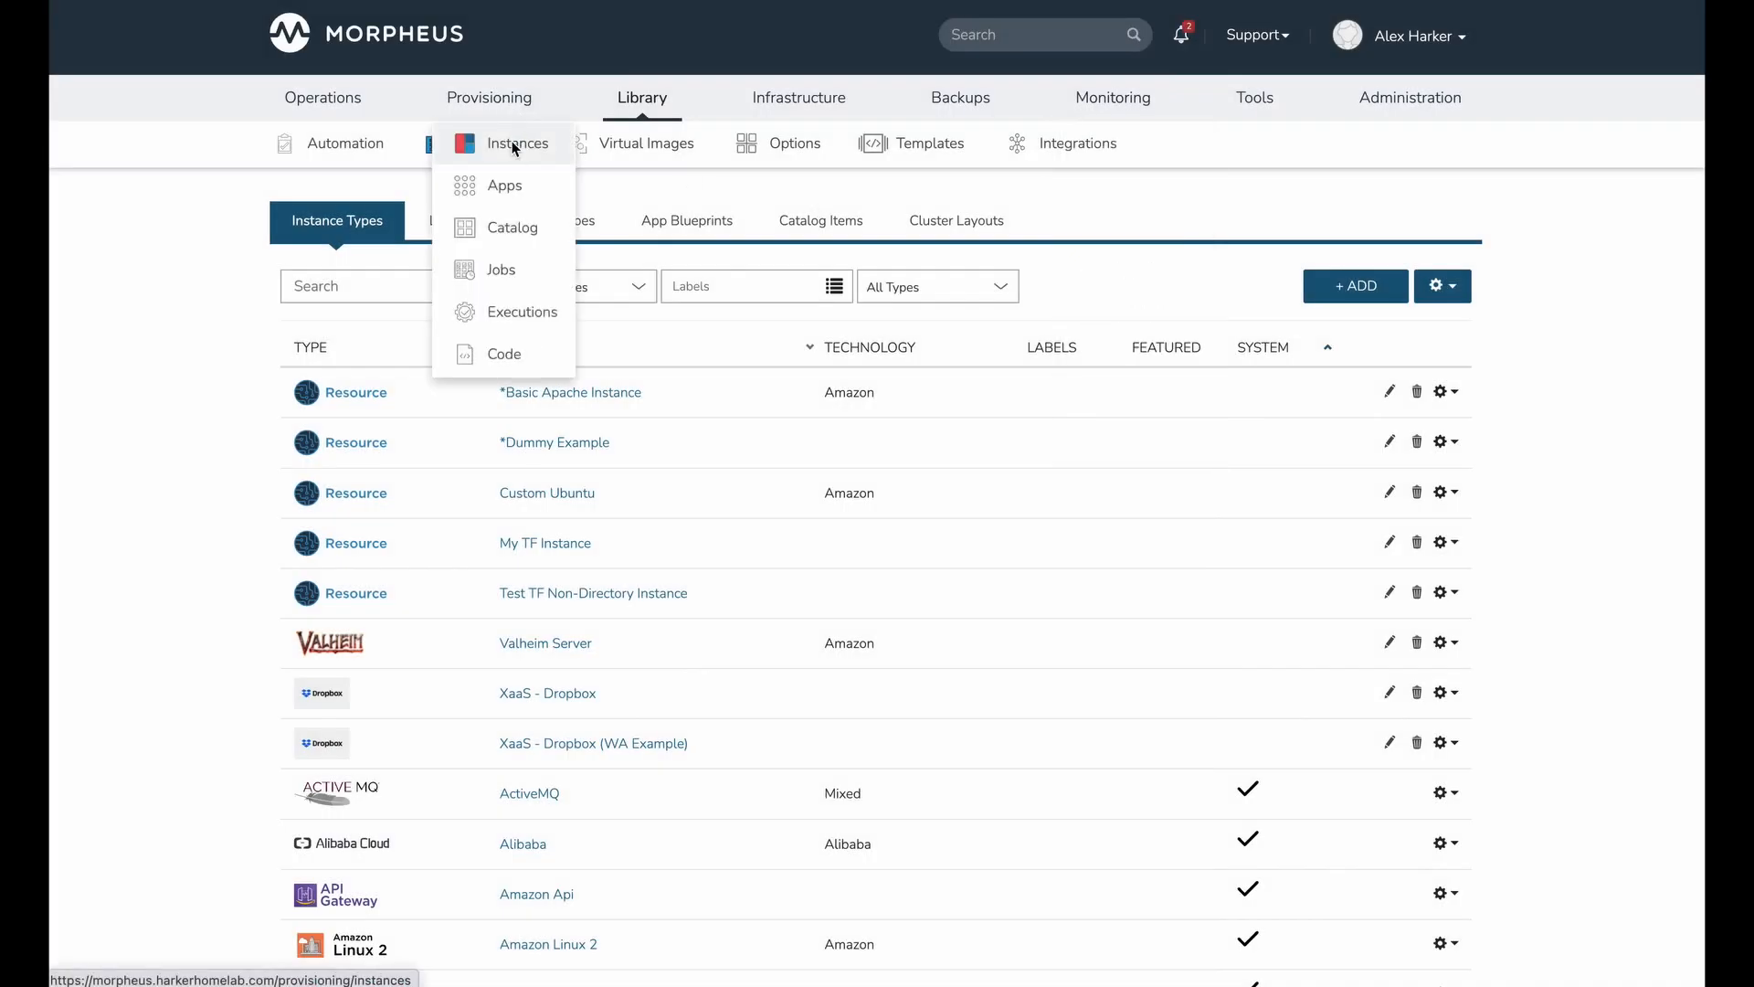
pyautogui.click(516, 144)
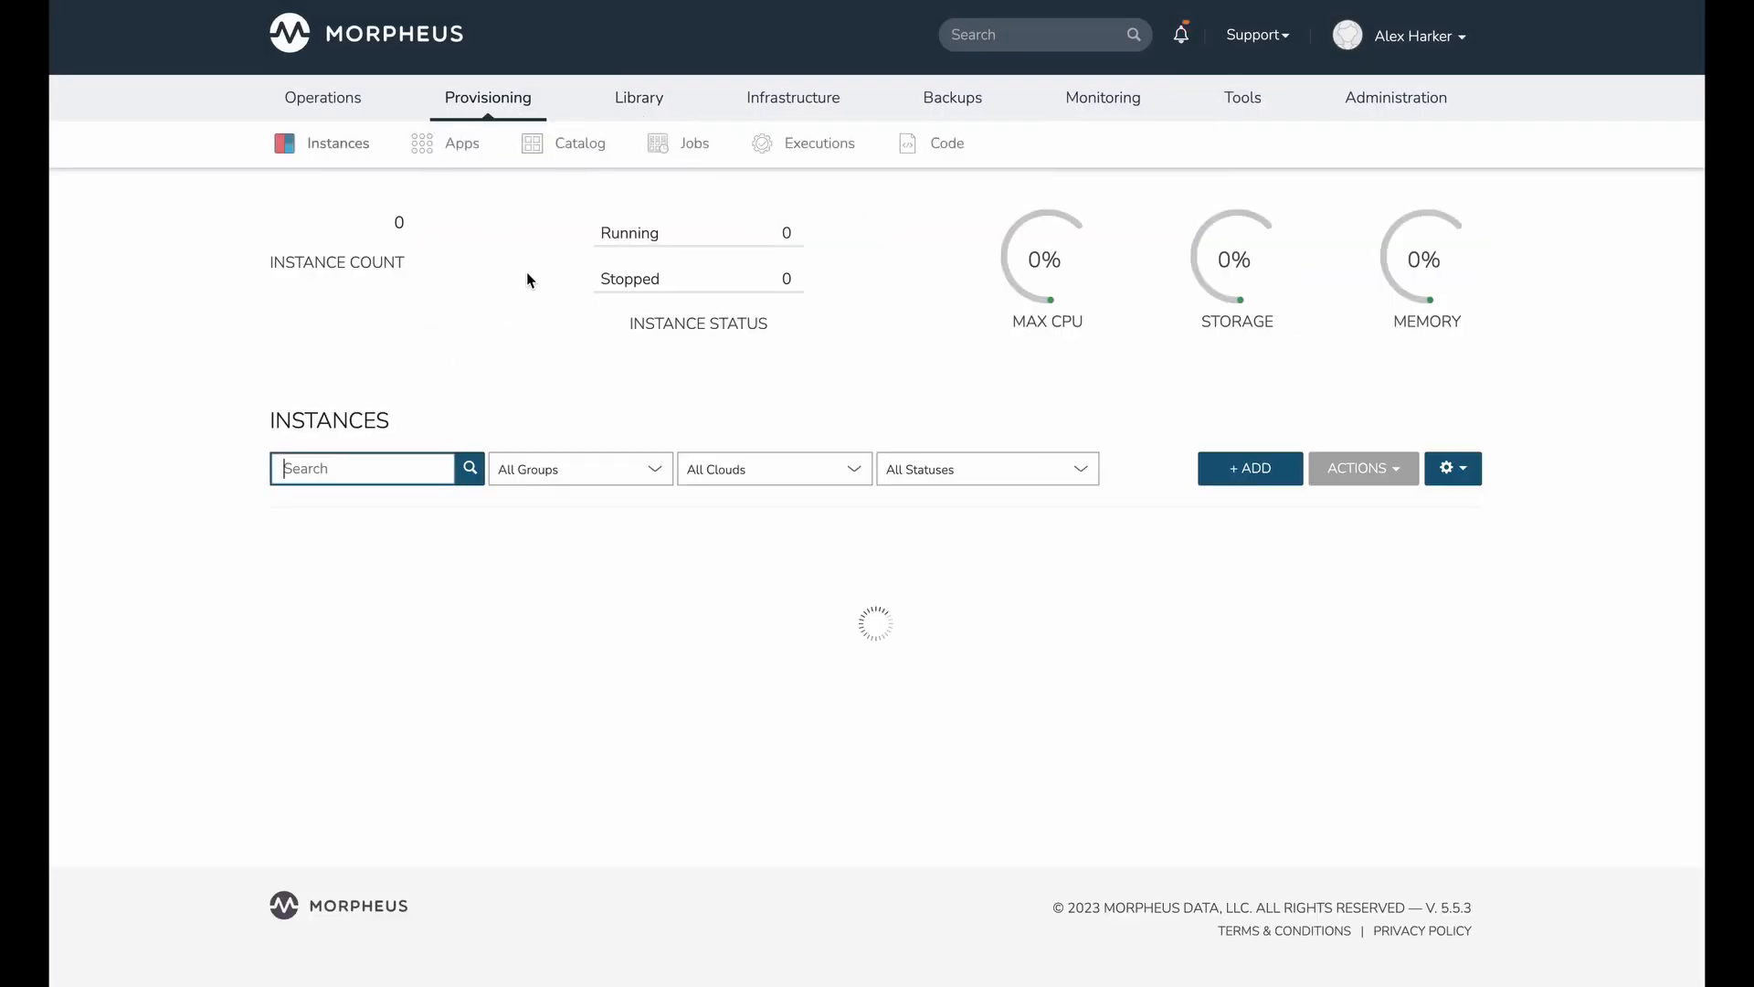
pyautogui.click(1249, 468)
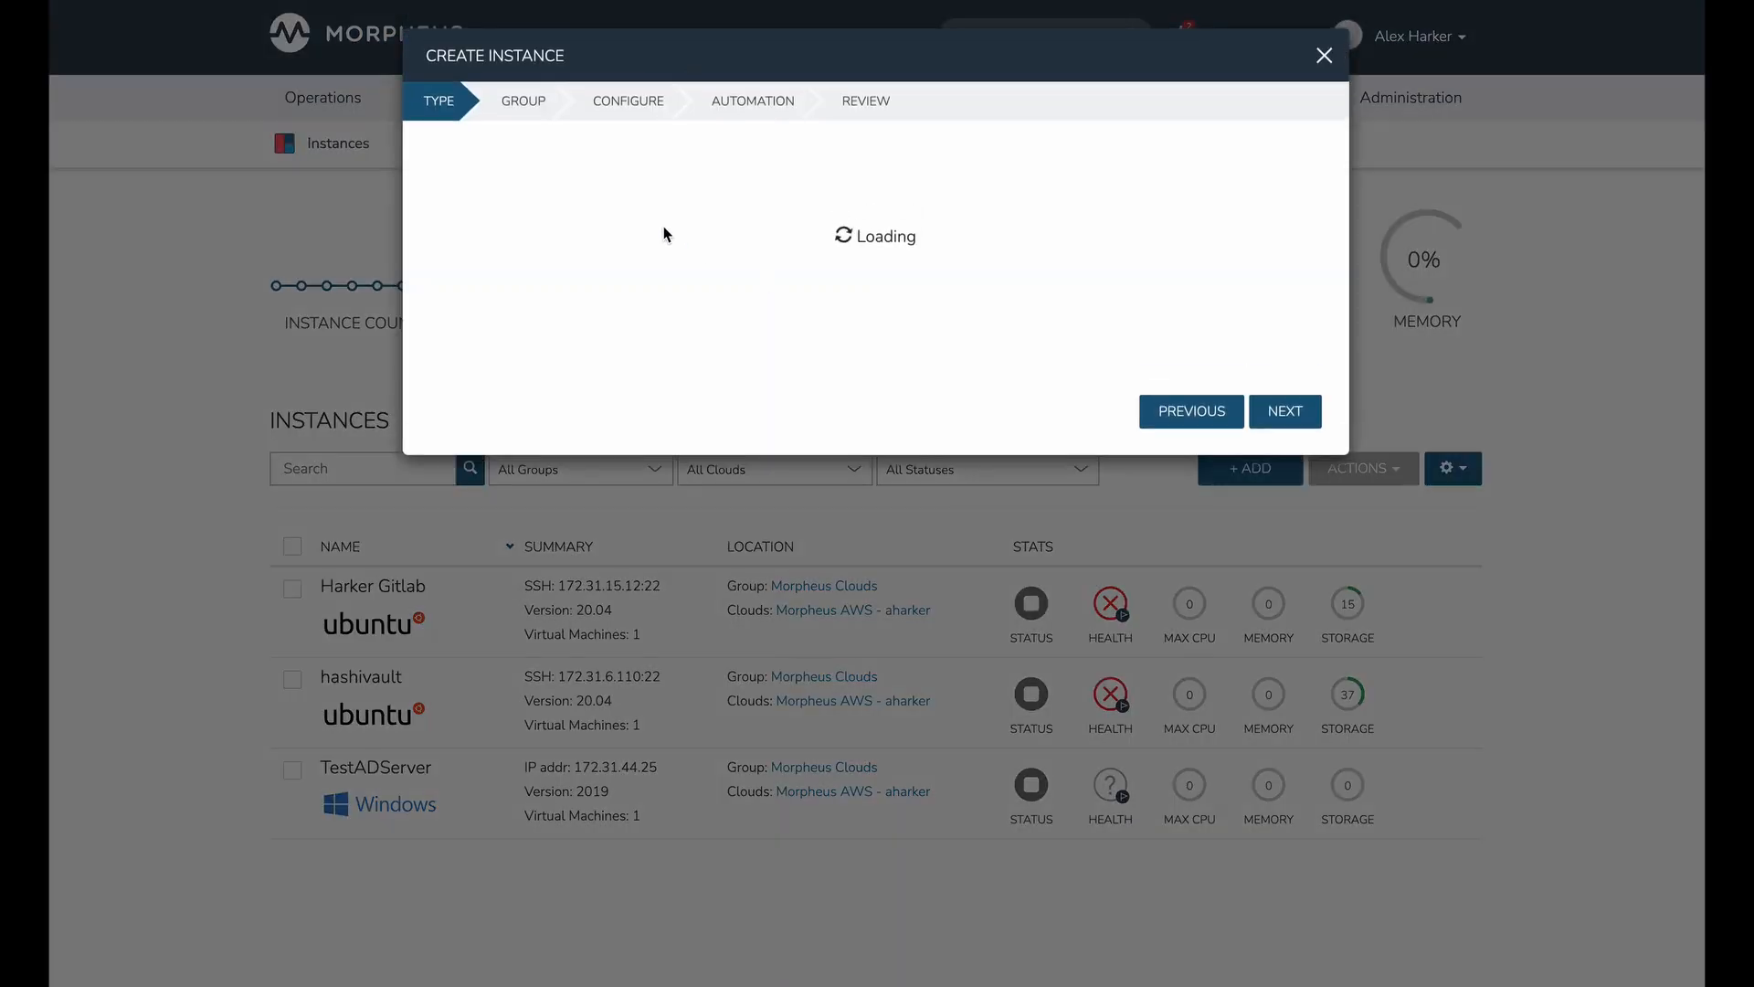
pyautogui.click(628, 170)
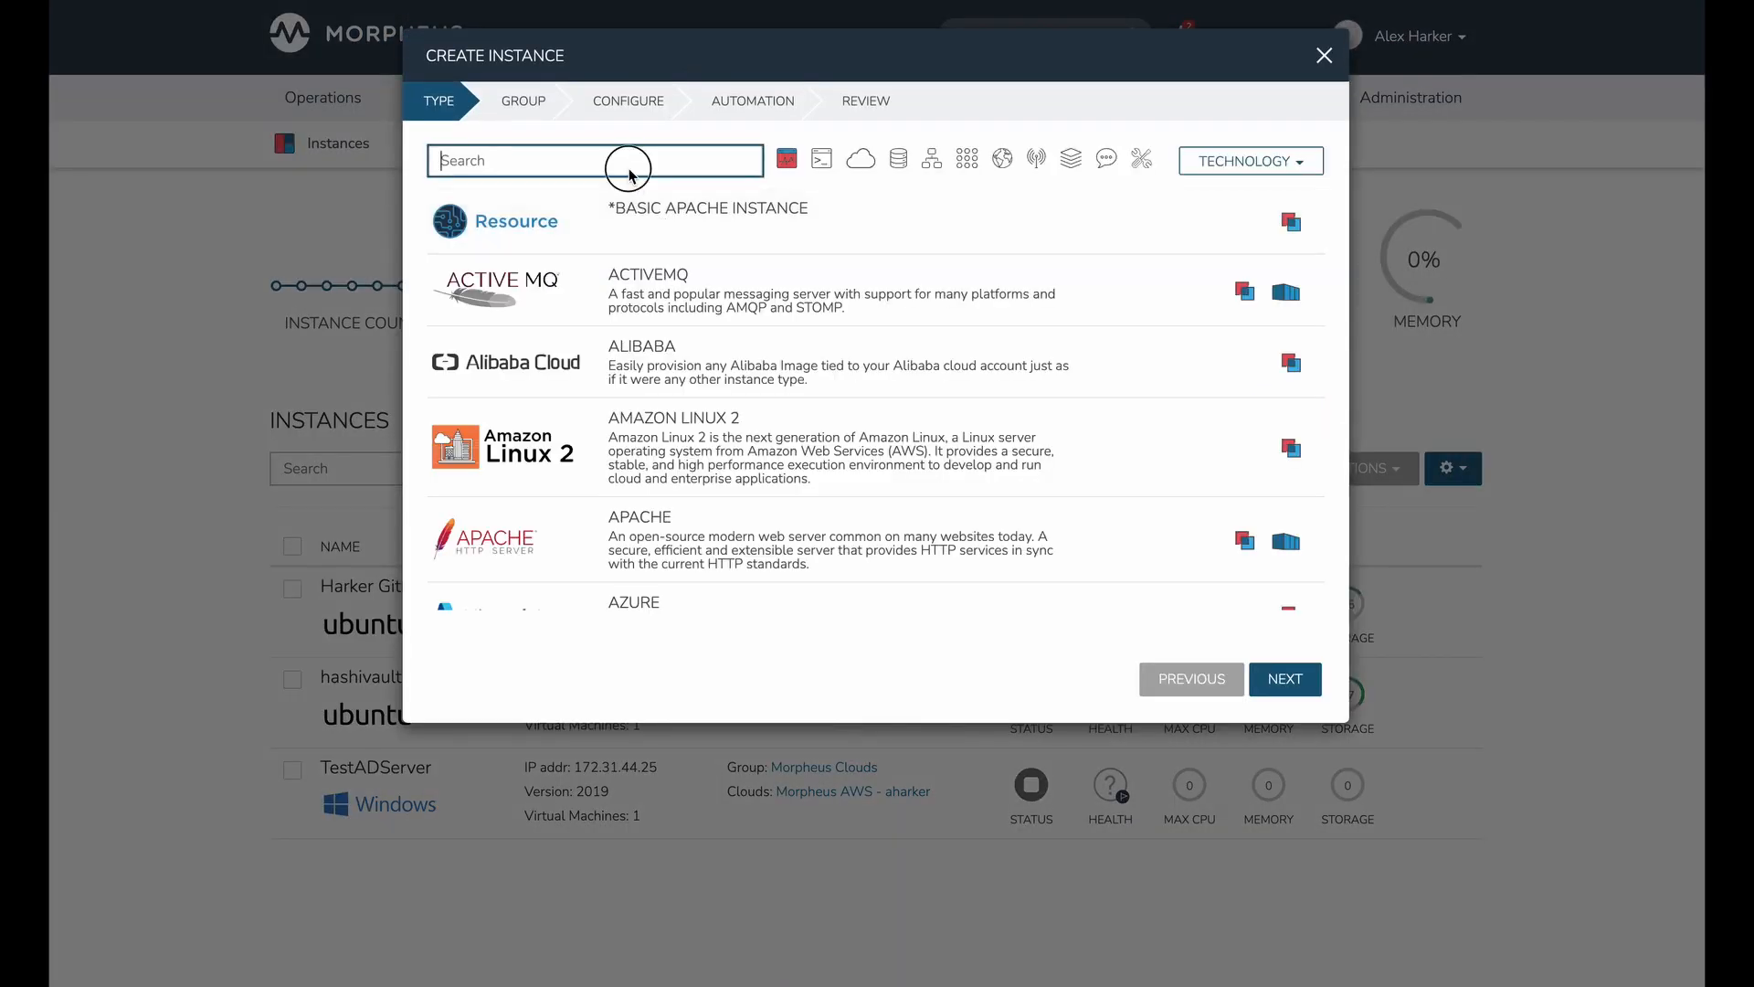
pyautogui.write('custom')
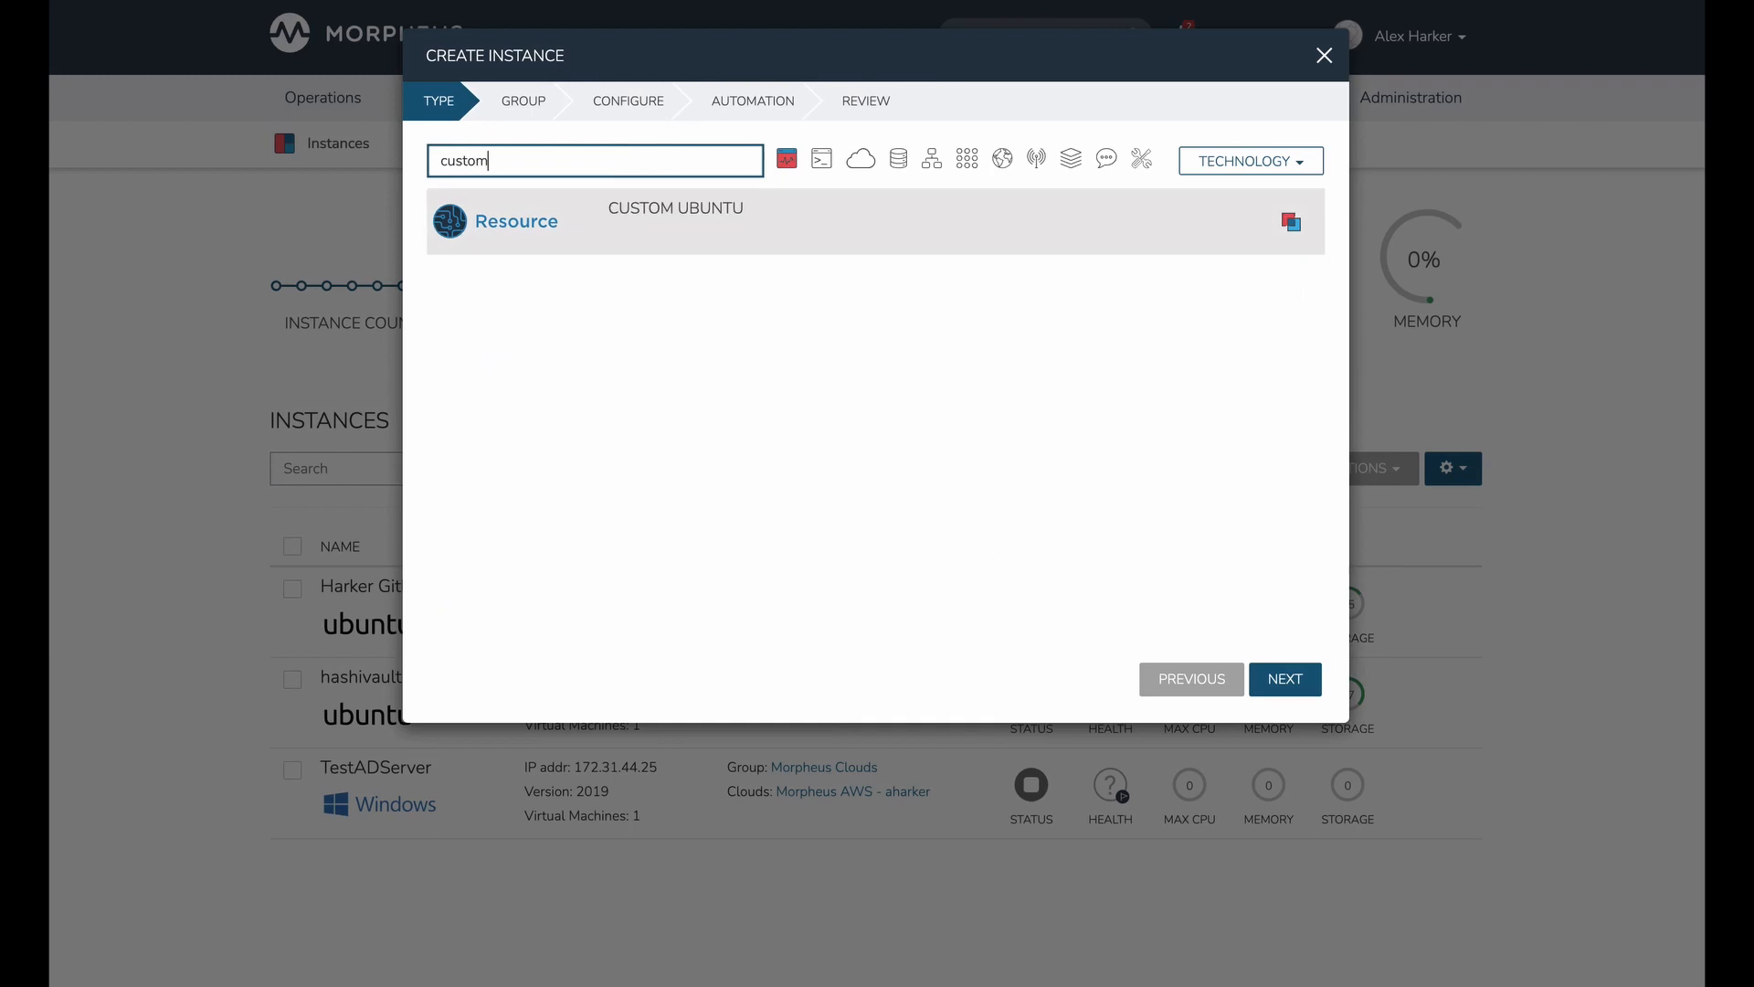
pyautogui.click(734, 224)
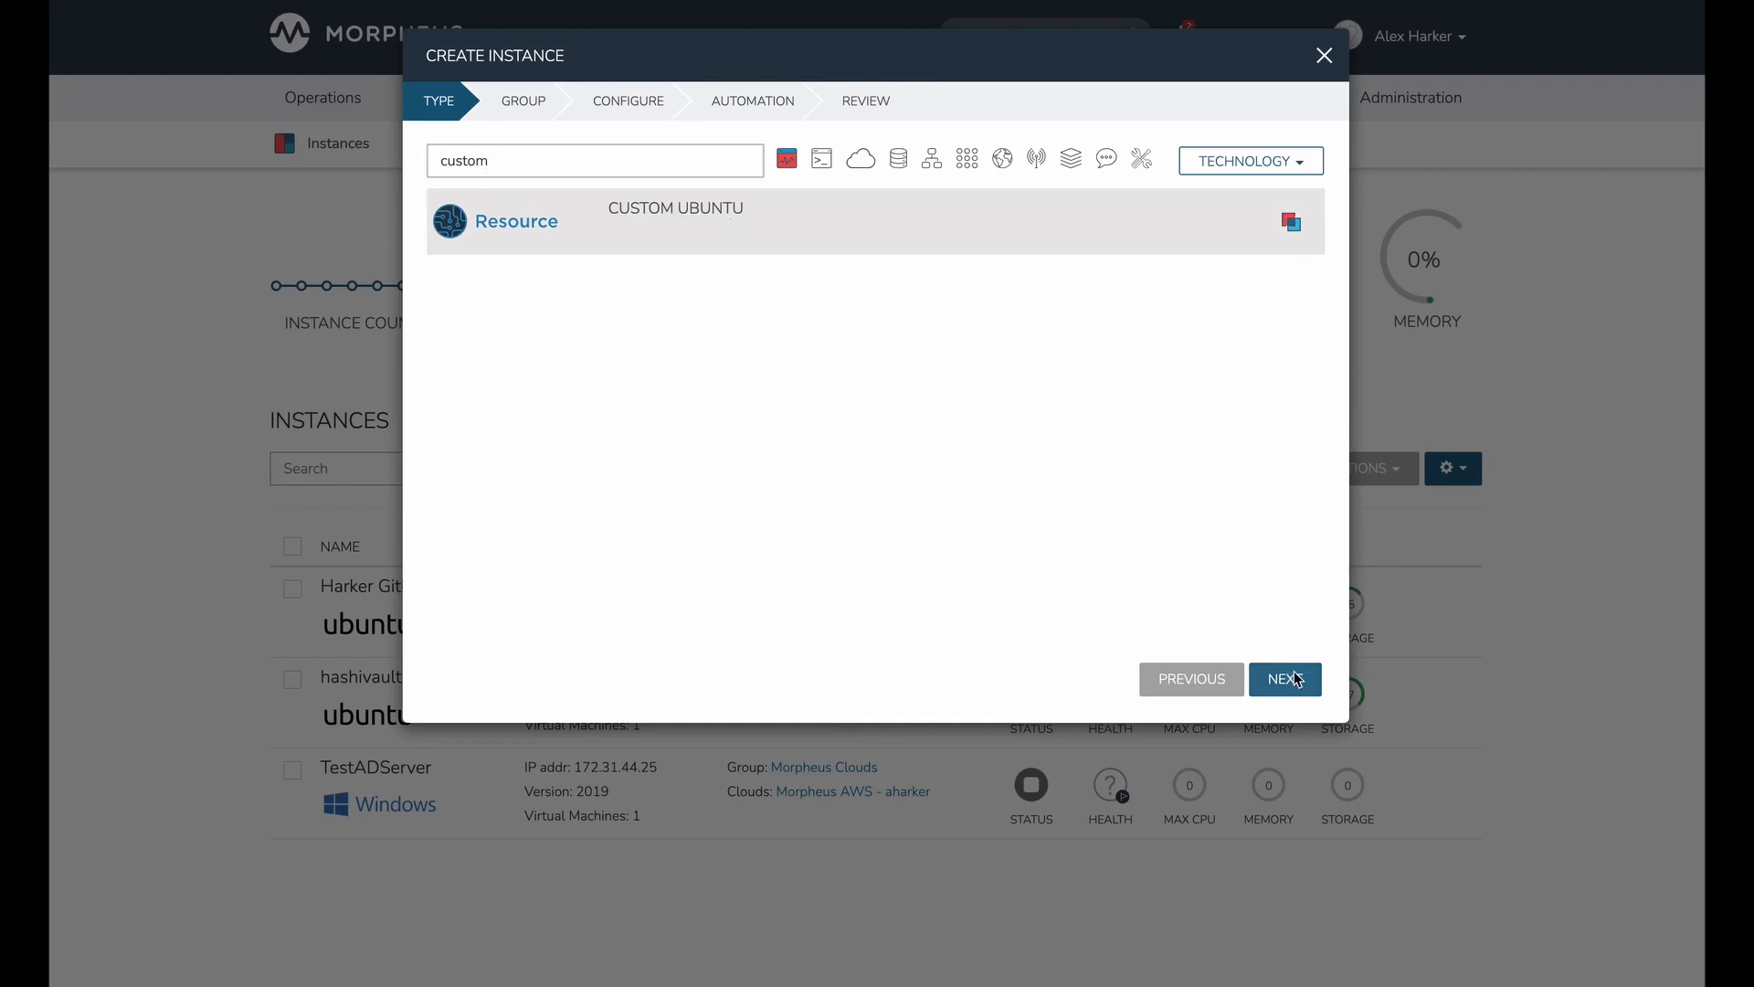
pyautogui.click(1288, 679)
# Step: Name the Custom Ubuntu instance test and proceed to its configuration options
pyautogui.click(784, 329)
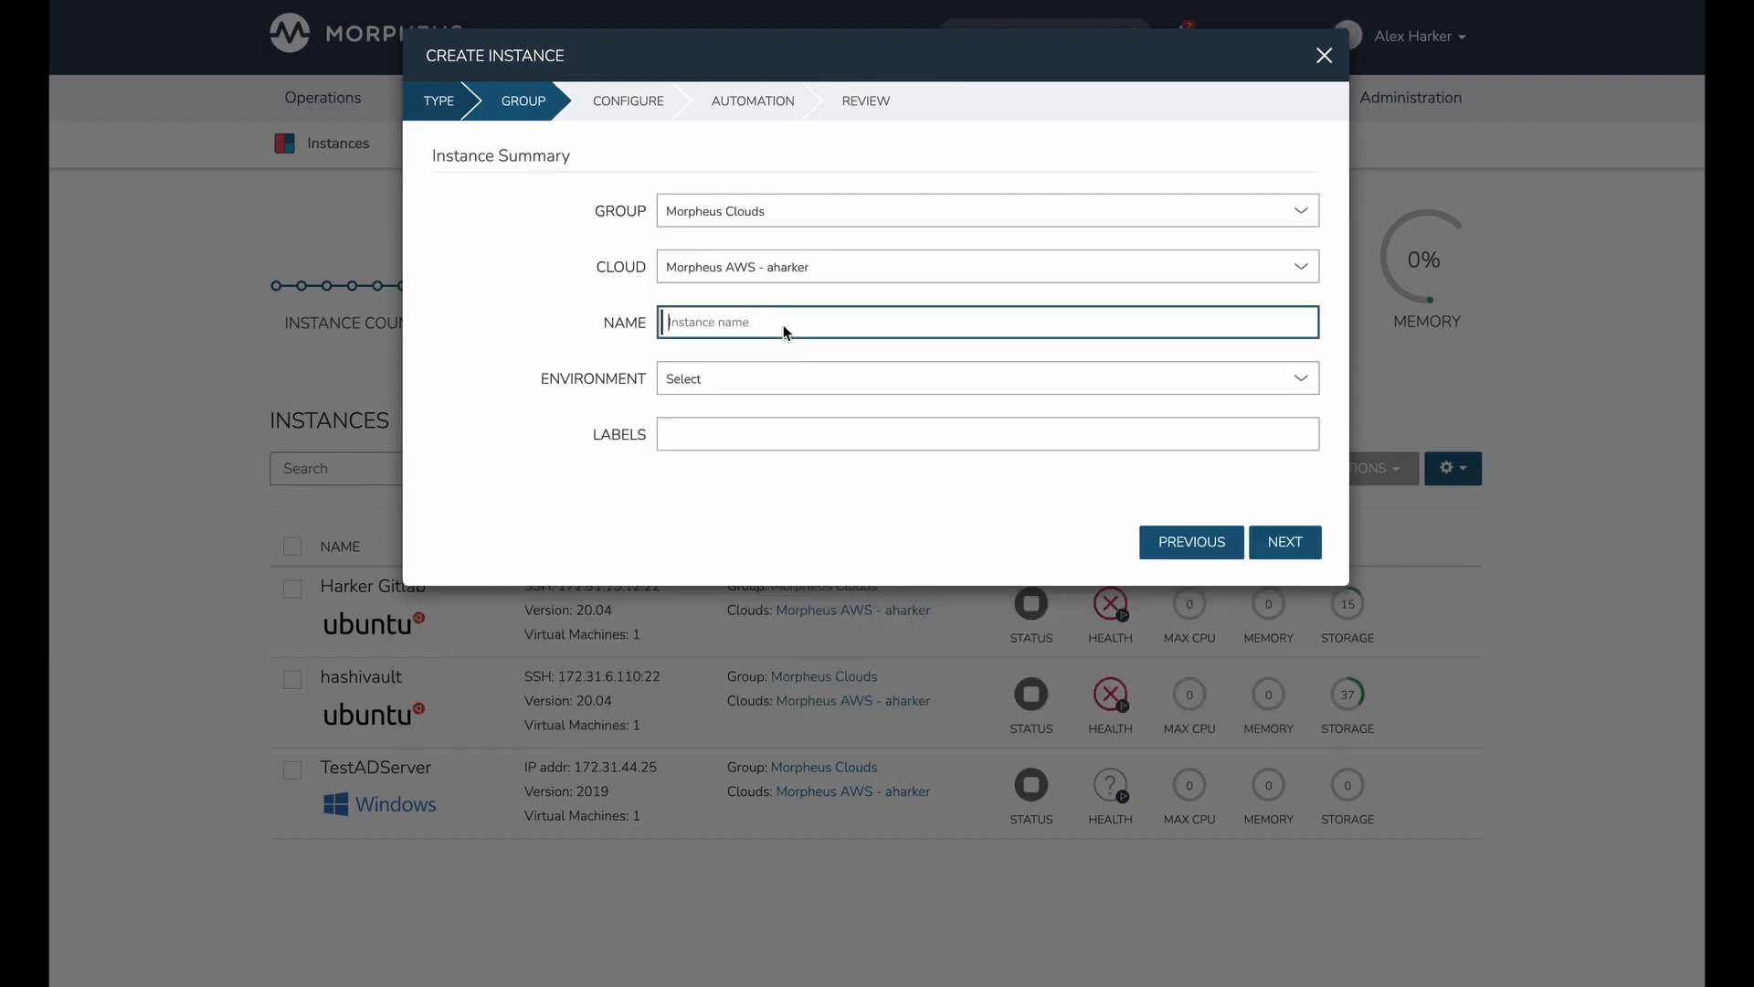
pyautogui.write('test')
pyautogui.click(1309, 549)
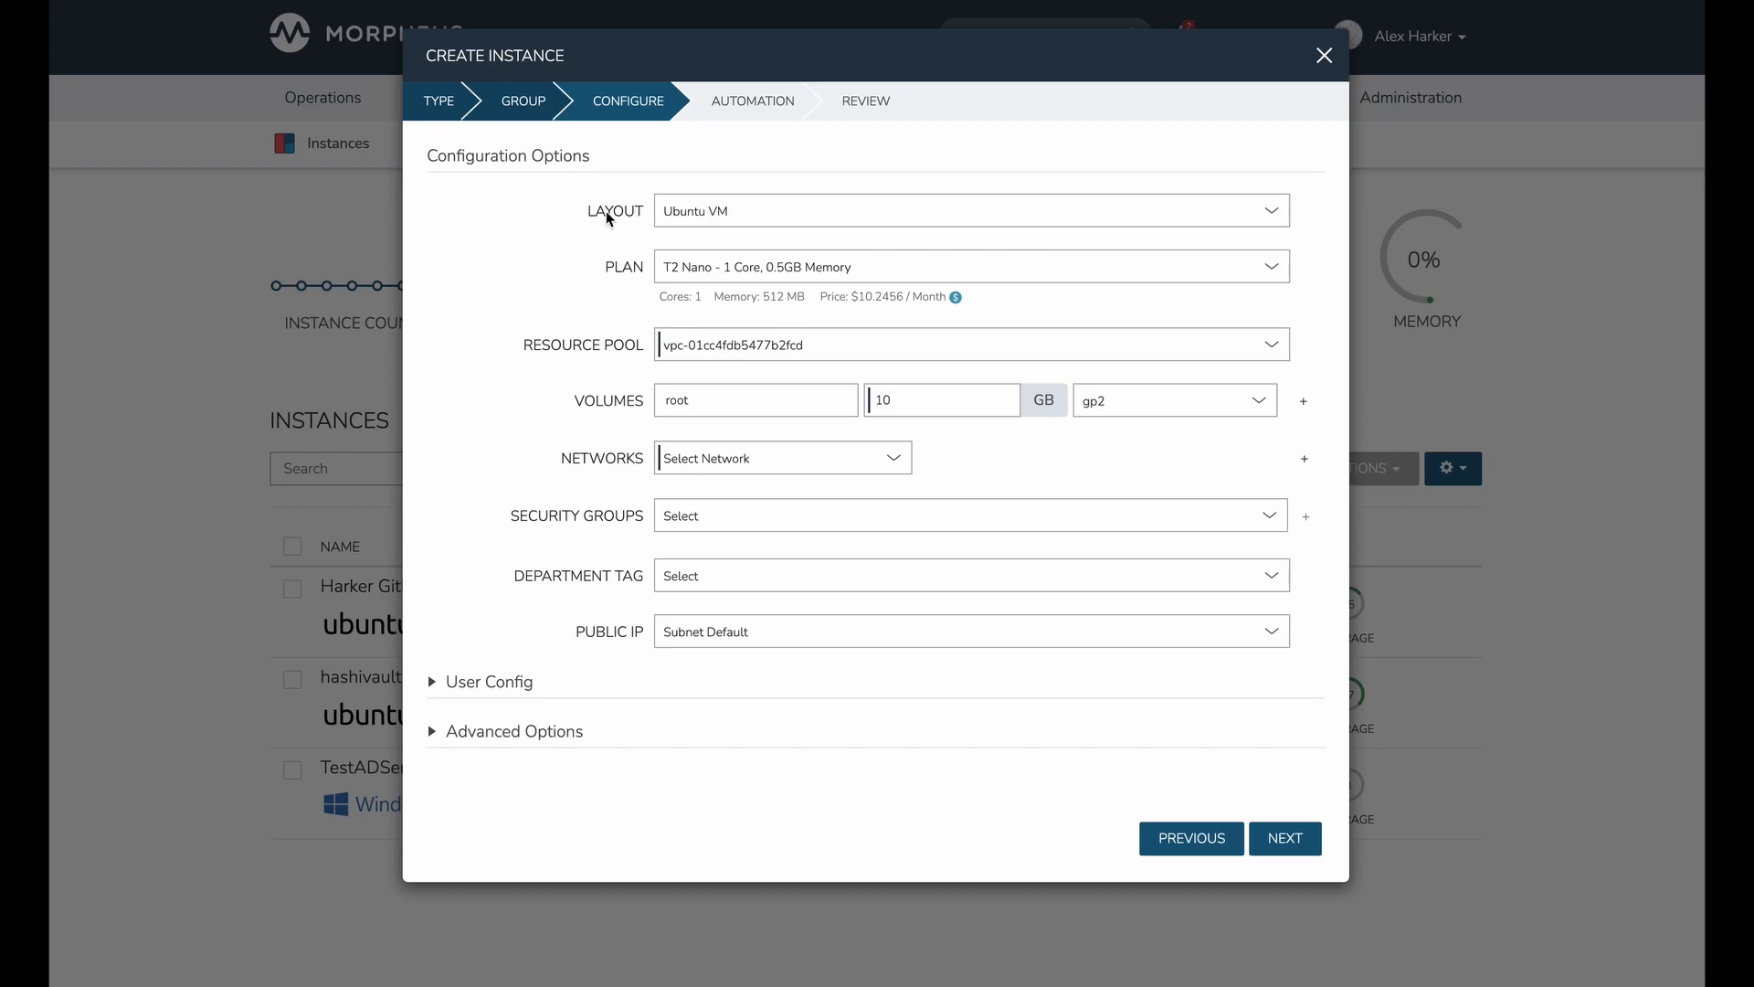
# Step: Choose the T2 Micro - 1 Core, 1GB Memory plan to check its price with the Ubuntu VM layout, and discard the new instance
pyautogui.click(711, 212)
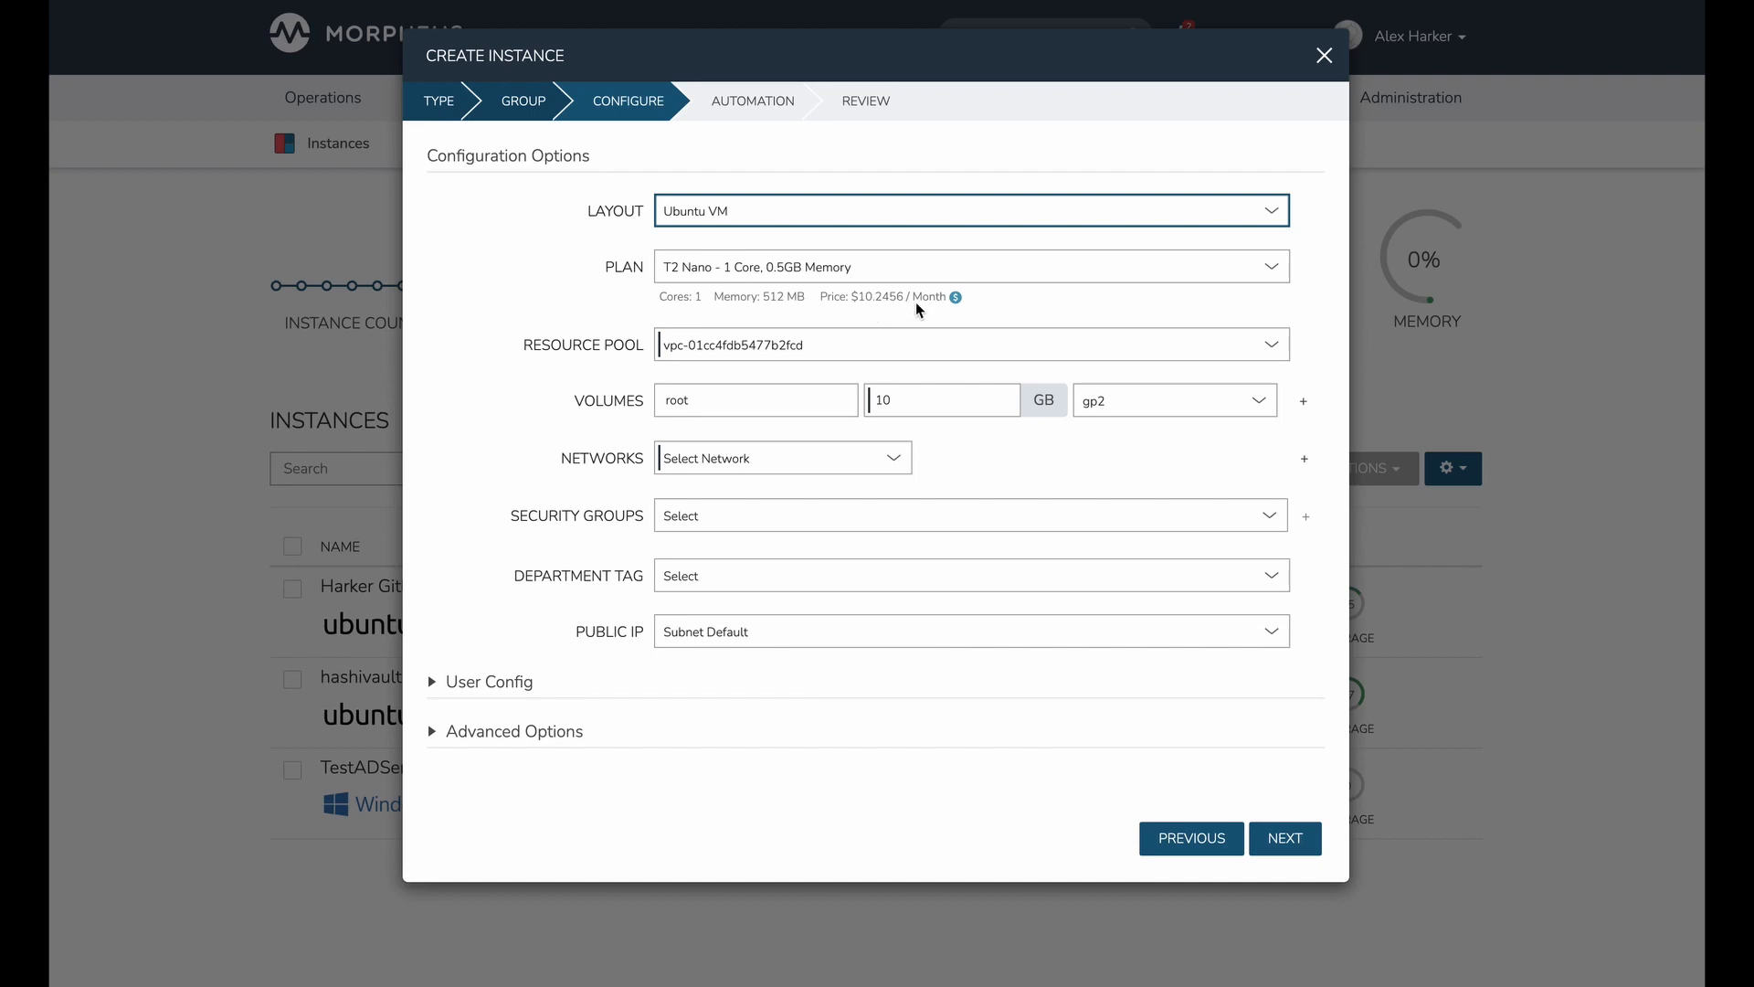
pyautogui.click(766, 269)
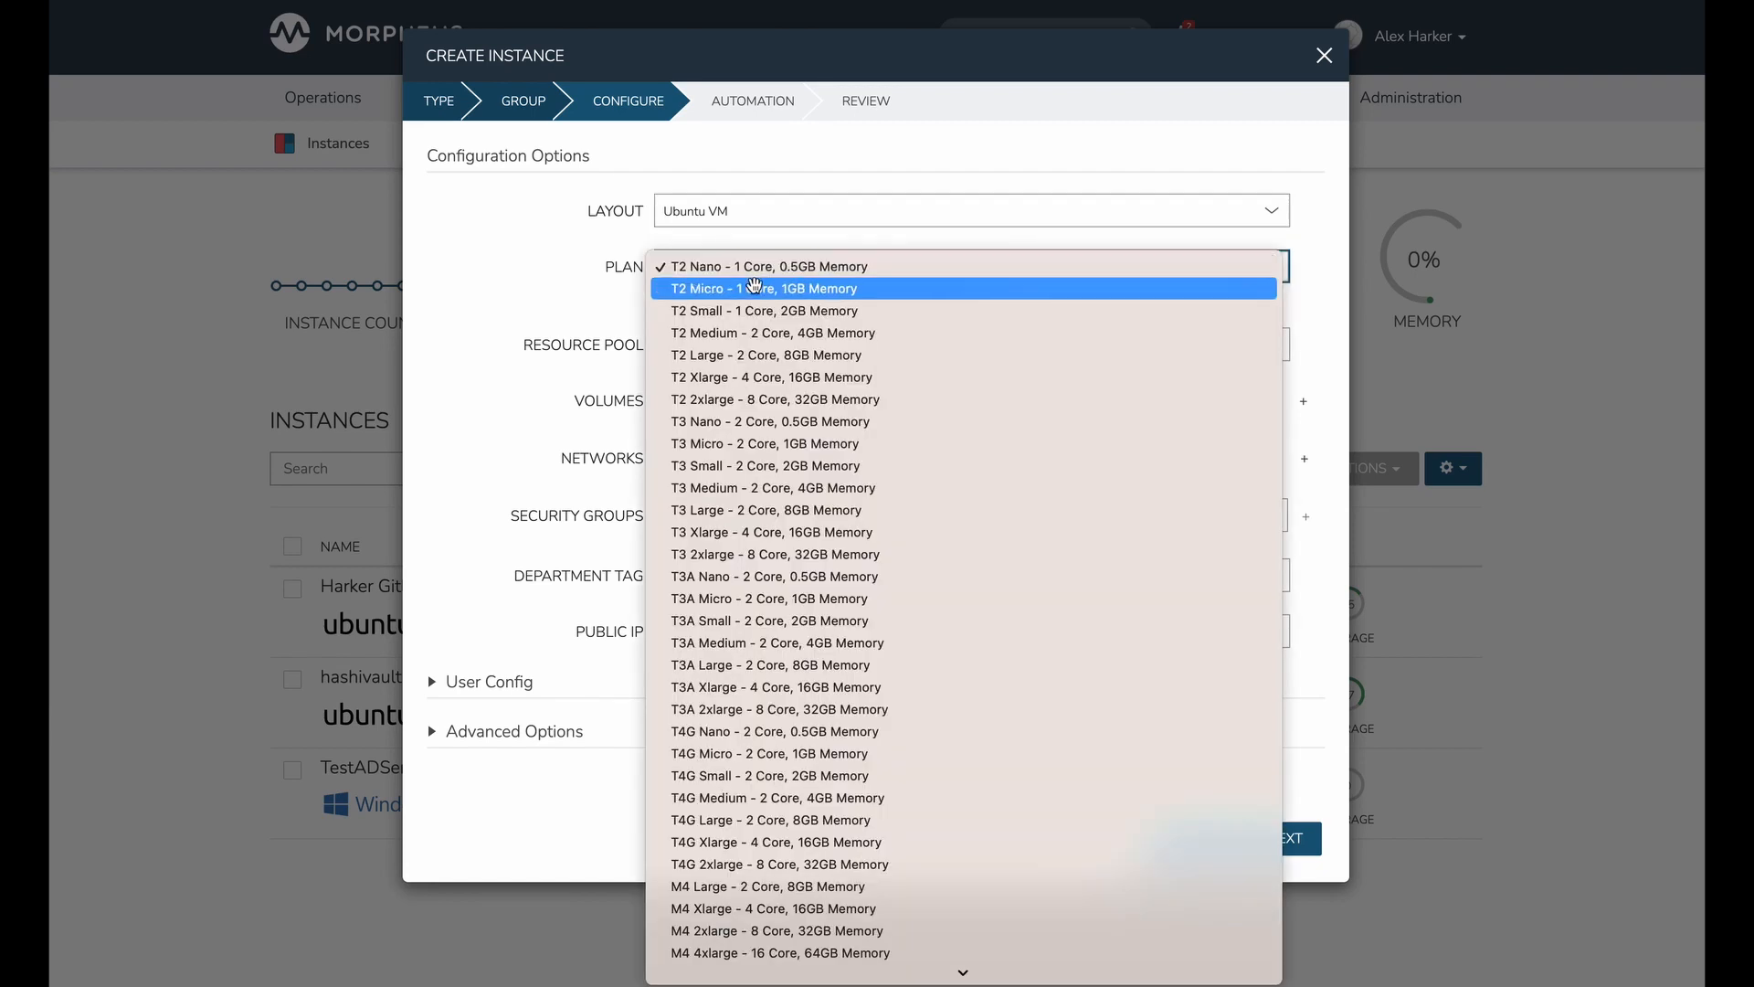
pyautogui.click(753, 289)
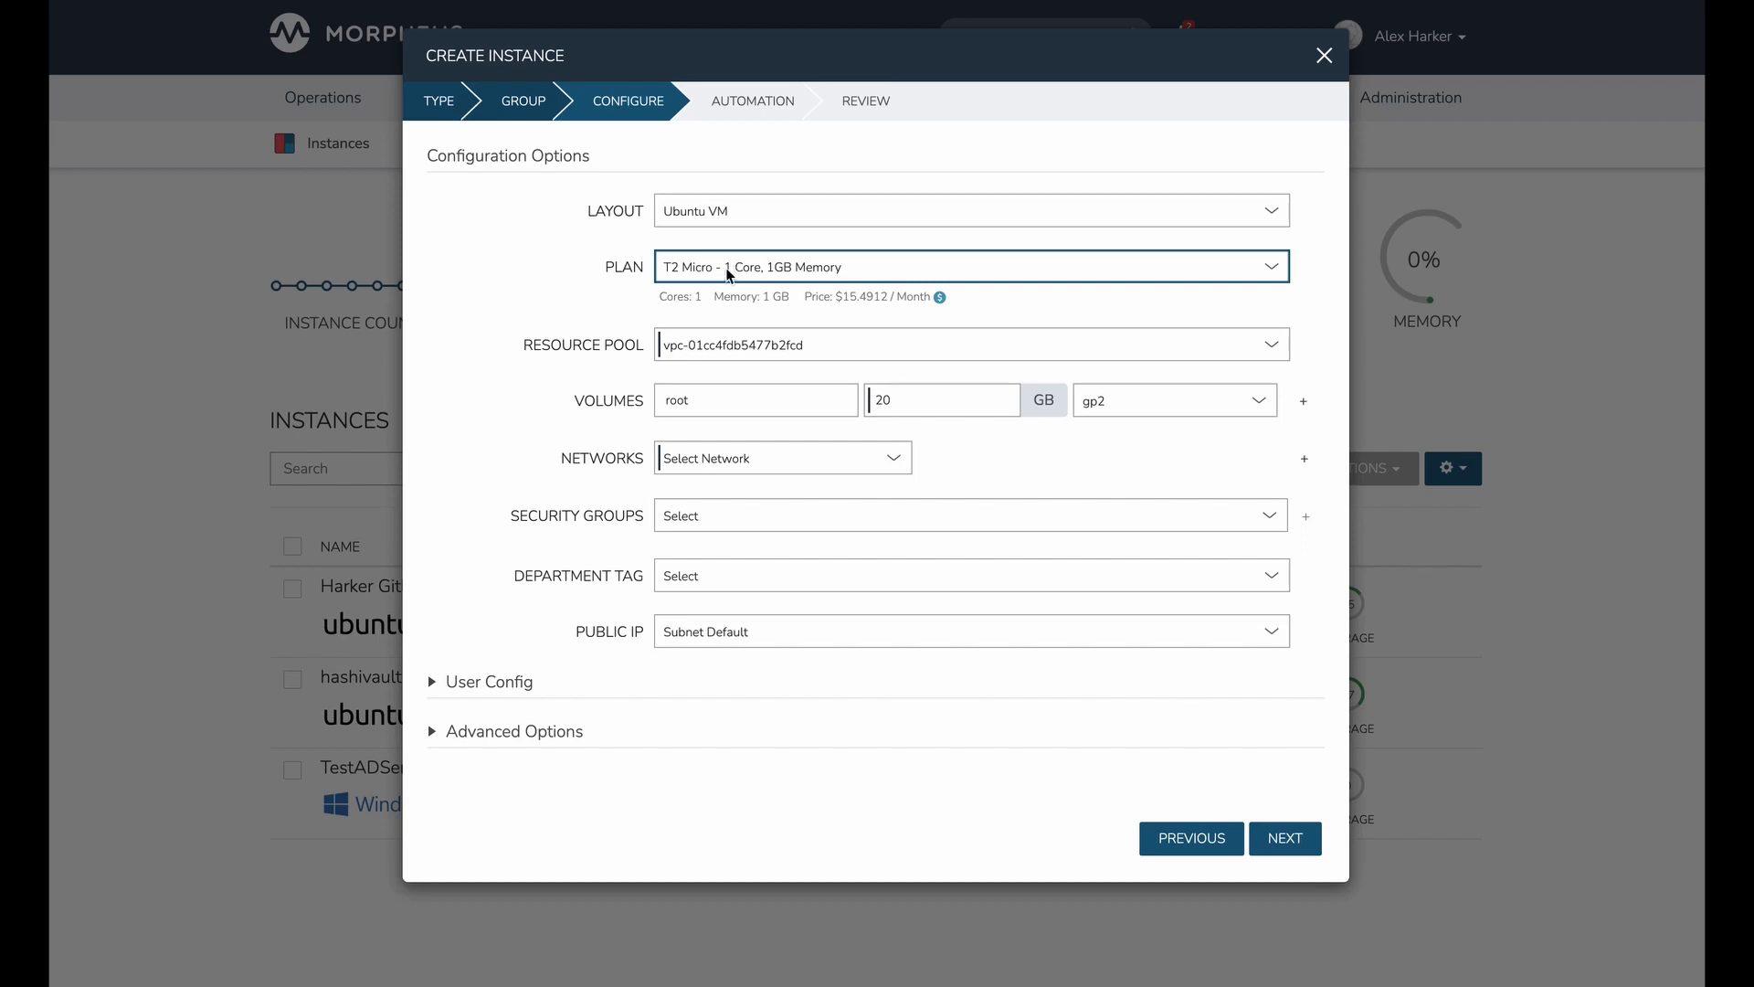
pyautogui.click(1324, 56)
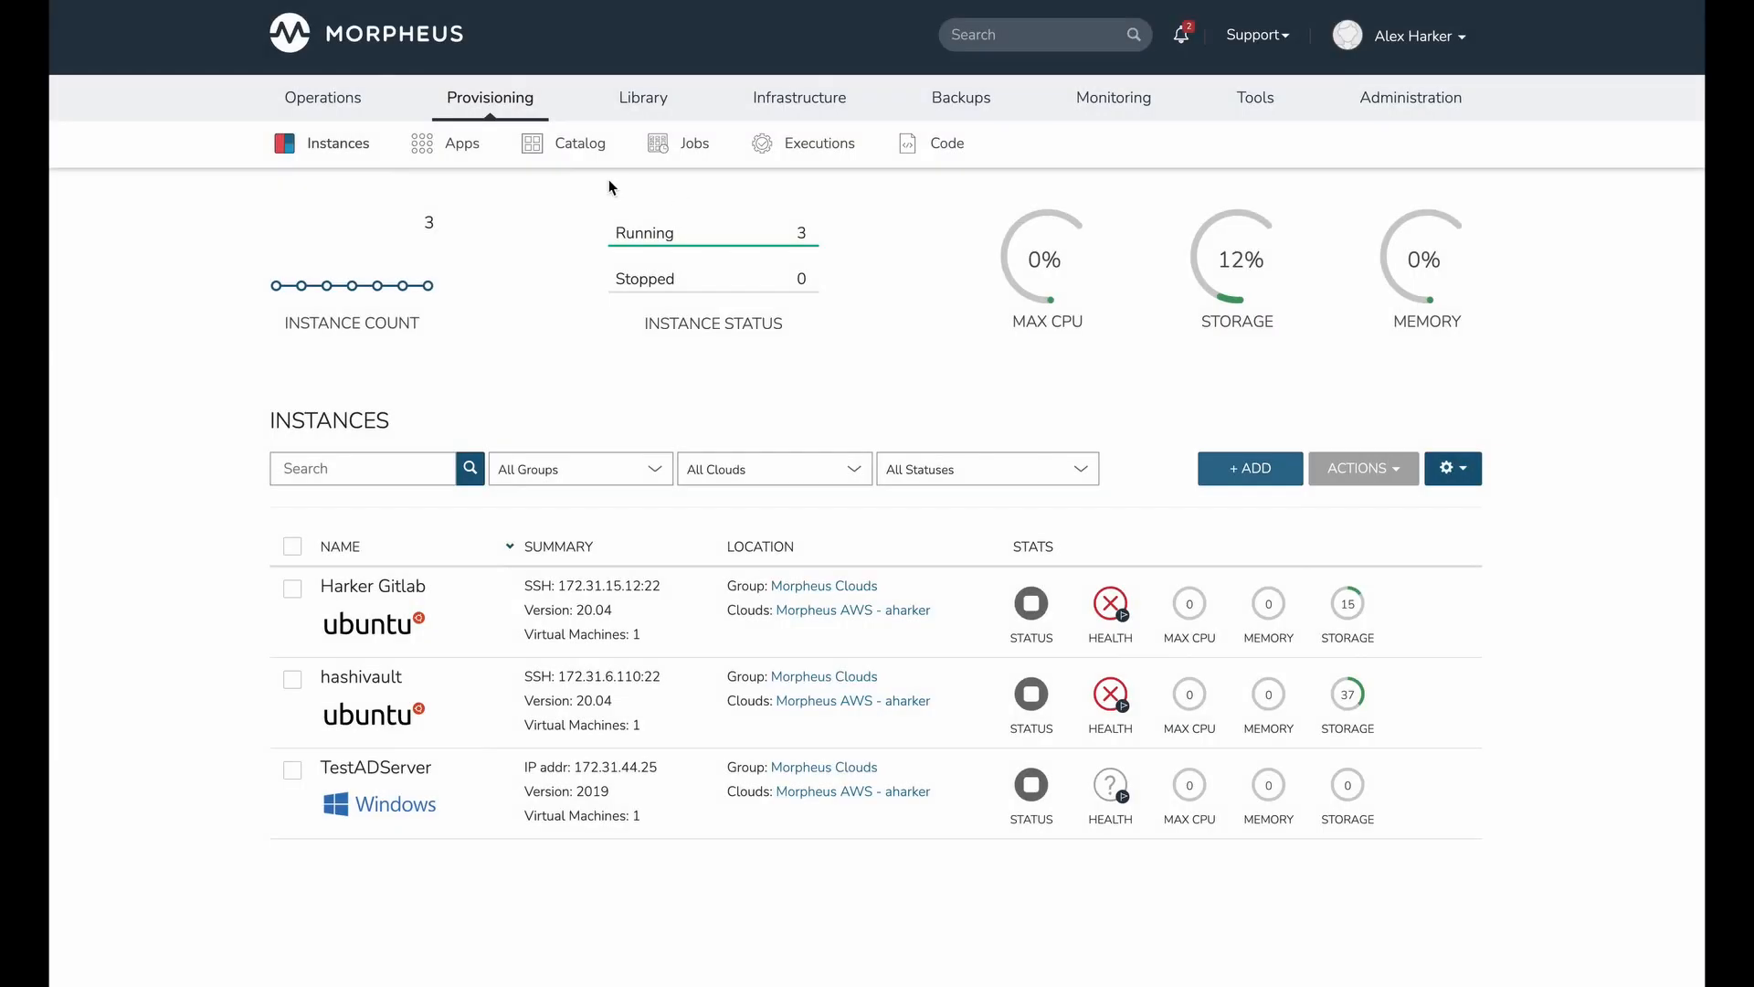
# Step: Start another new instance using the standard Ubuntu instance type
pyautogui.click(1272, 477)
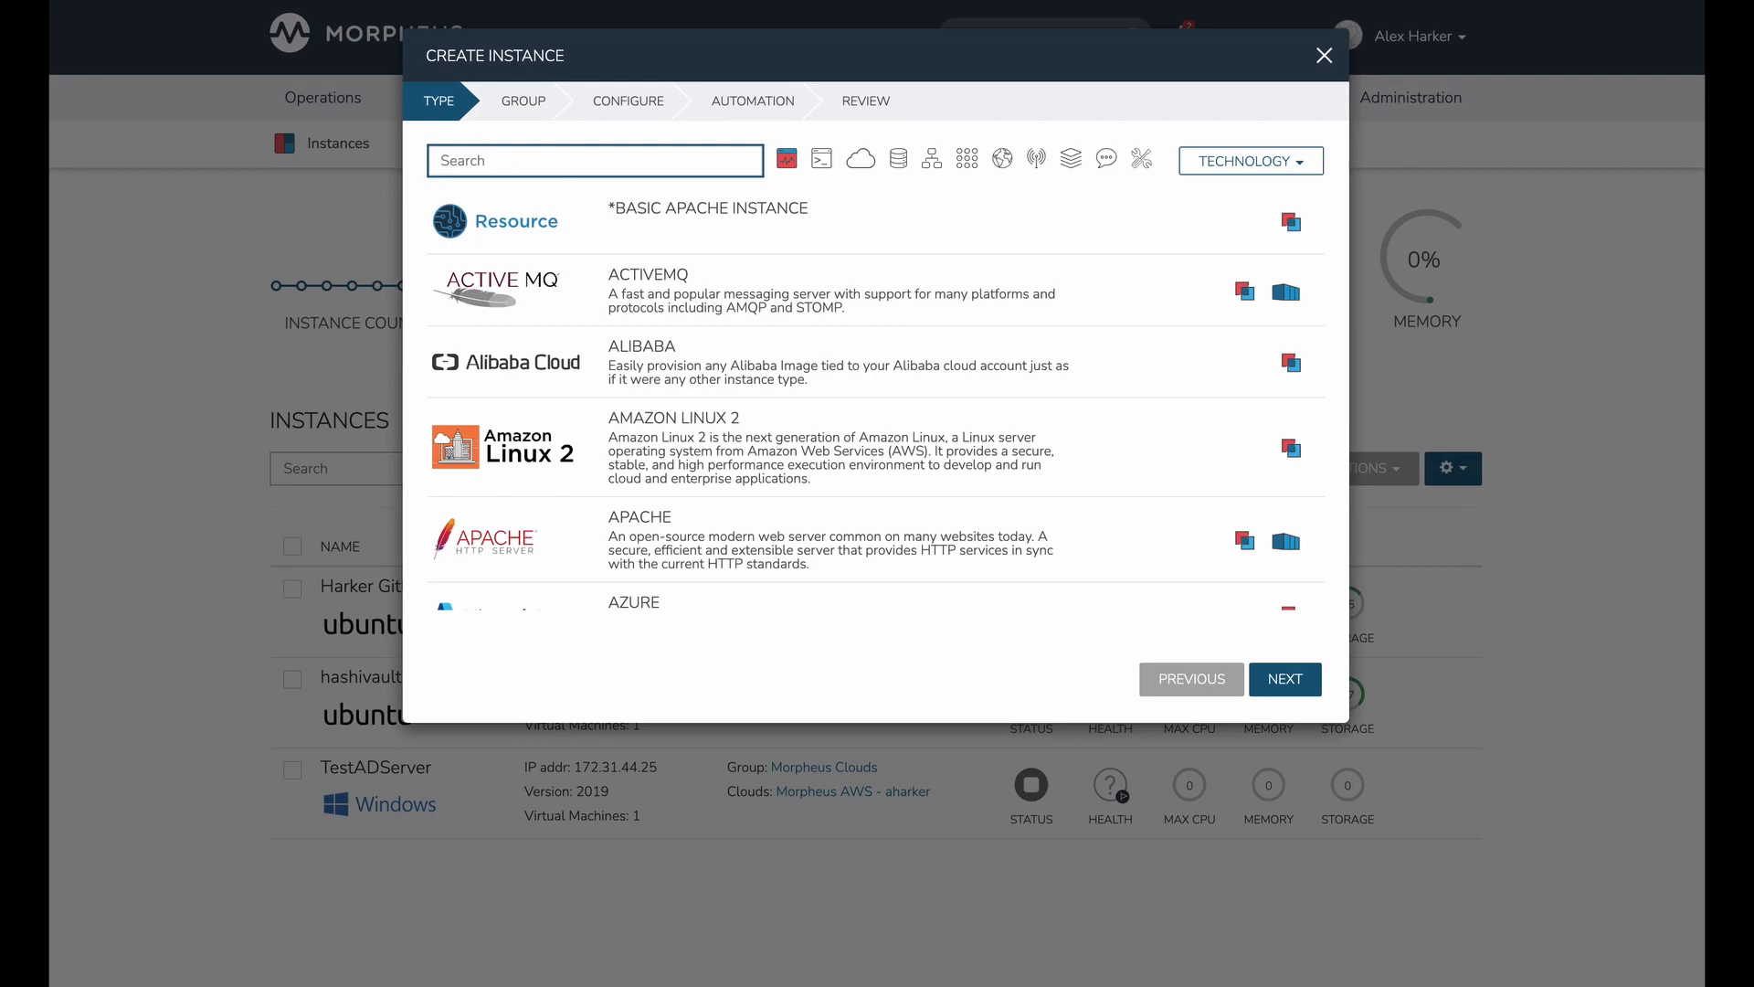
pyautogui.write('ubuntu')
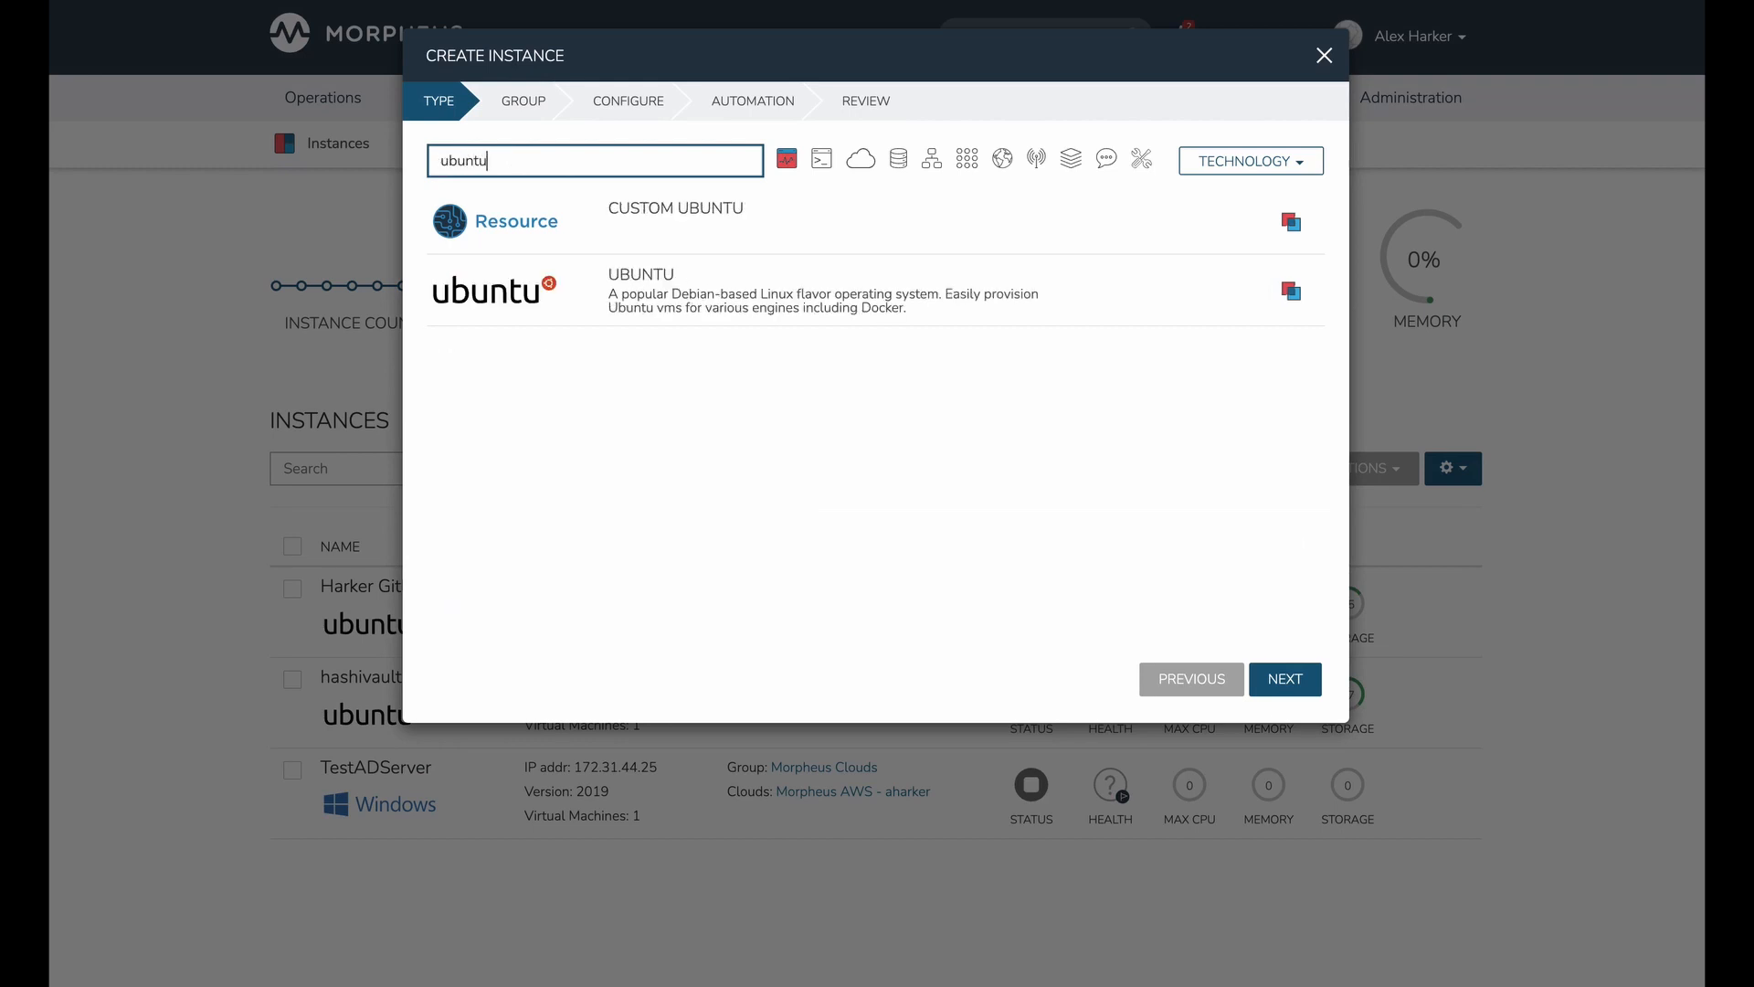
pyautogui.click(713, 283)
pyautogui.click(1285, 679)
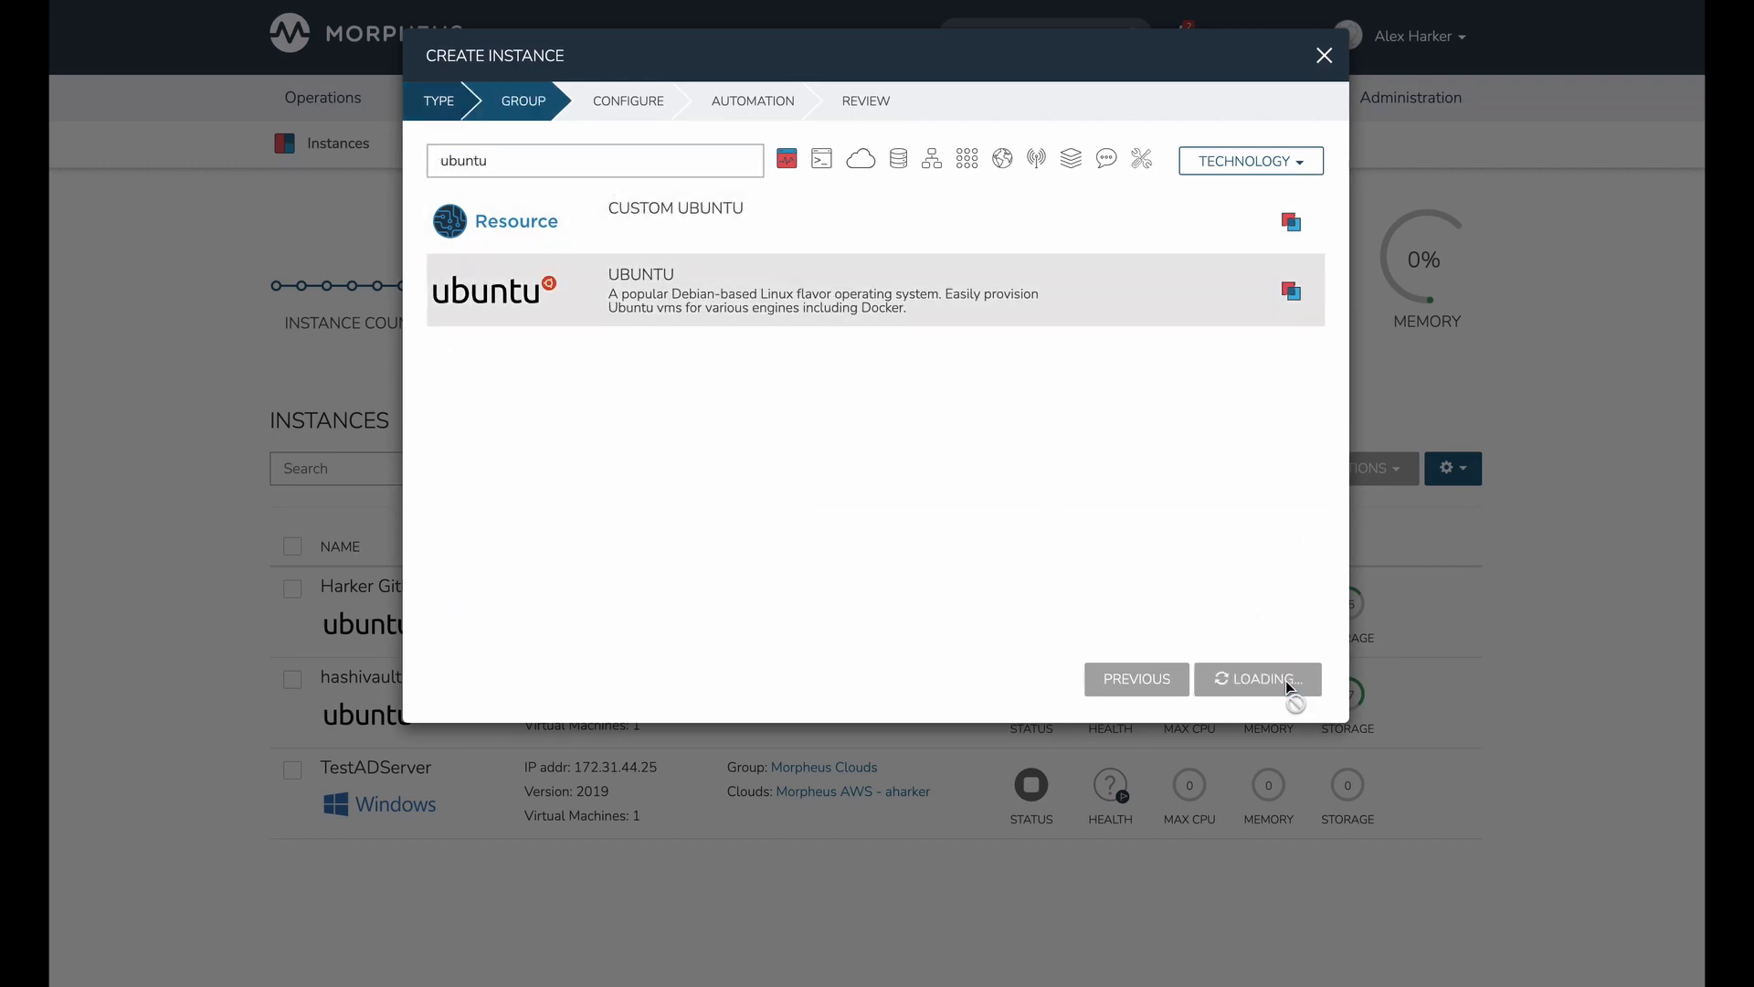
# Step: Name the standard Ubuntu instance test and select the T2 Micro - 1 Core, 1GB Memory plan
pyautogui.click(748, 321)
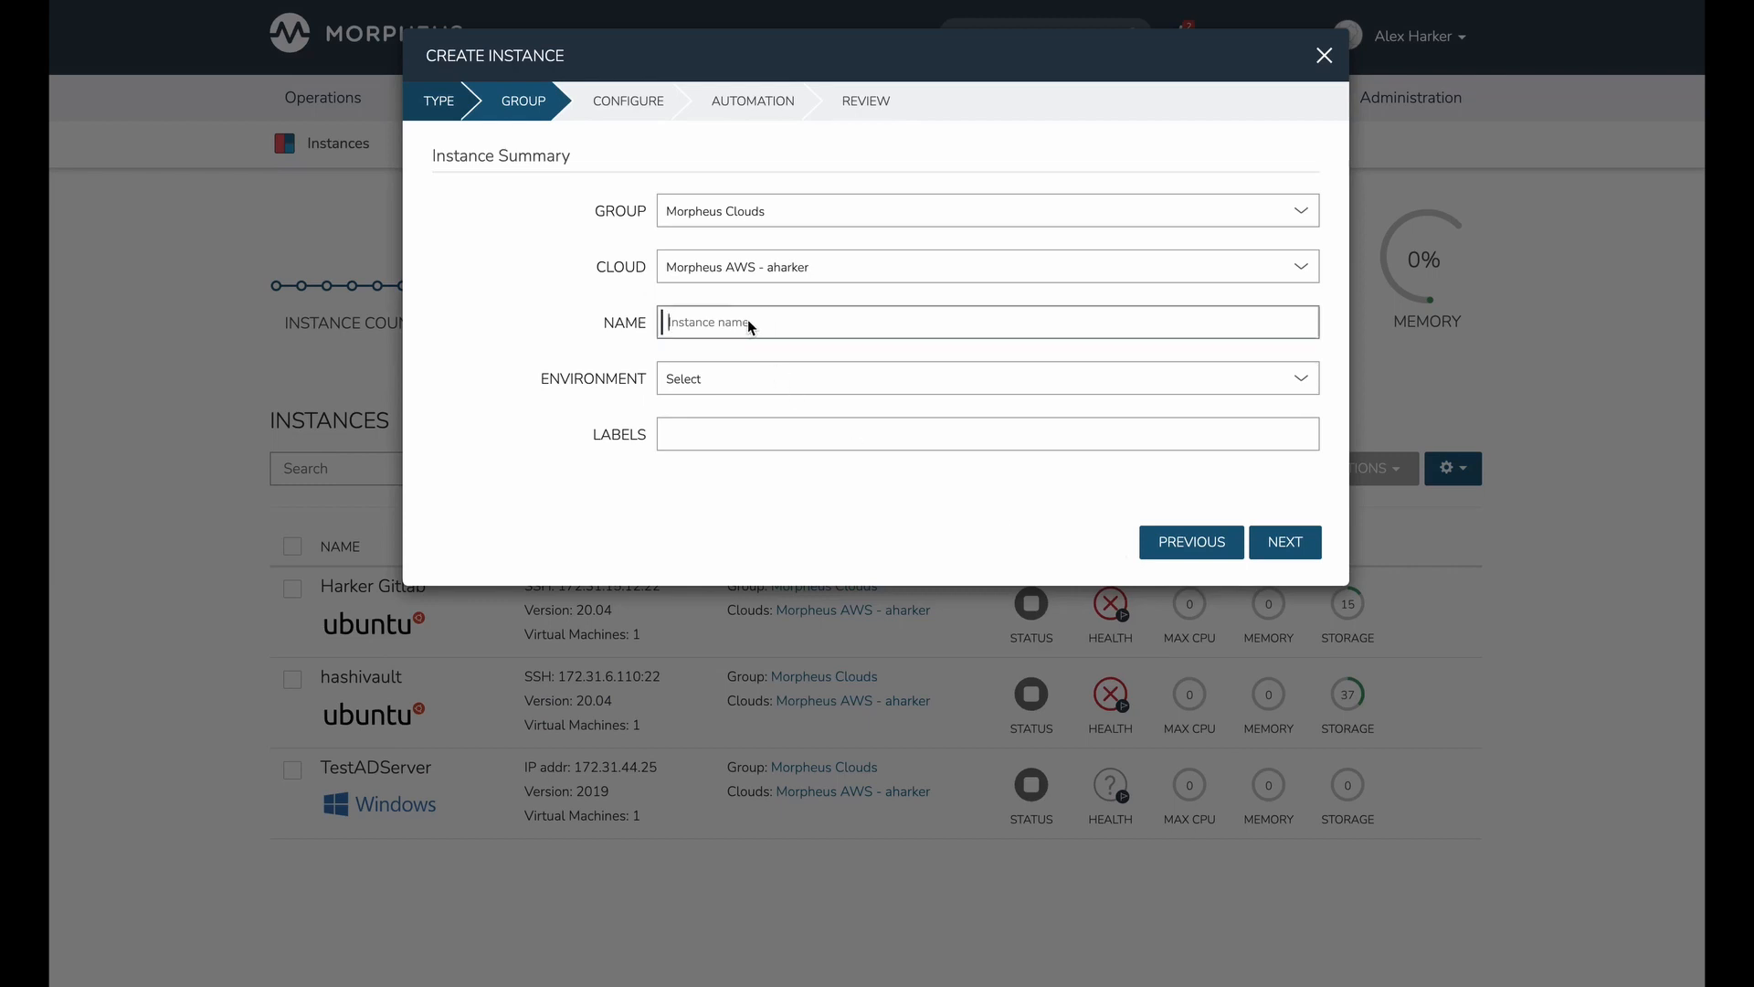
pyautogui.write('tesa')
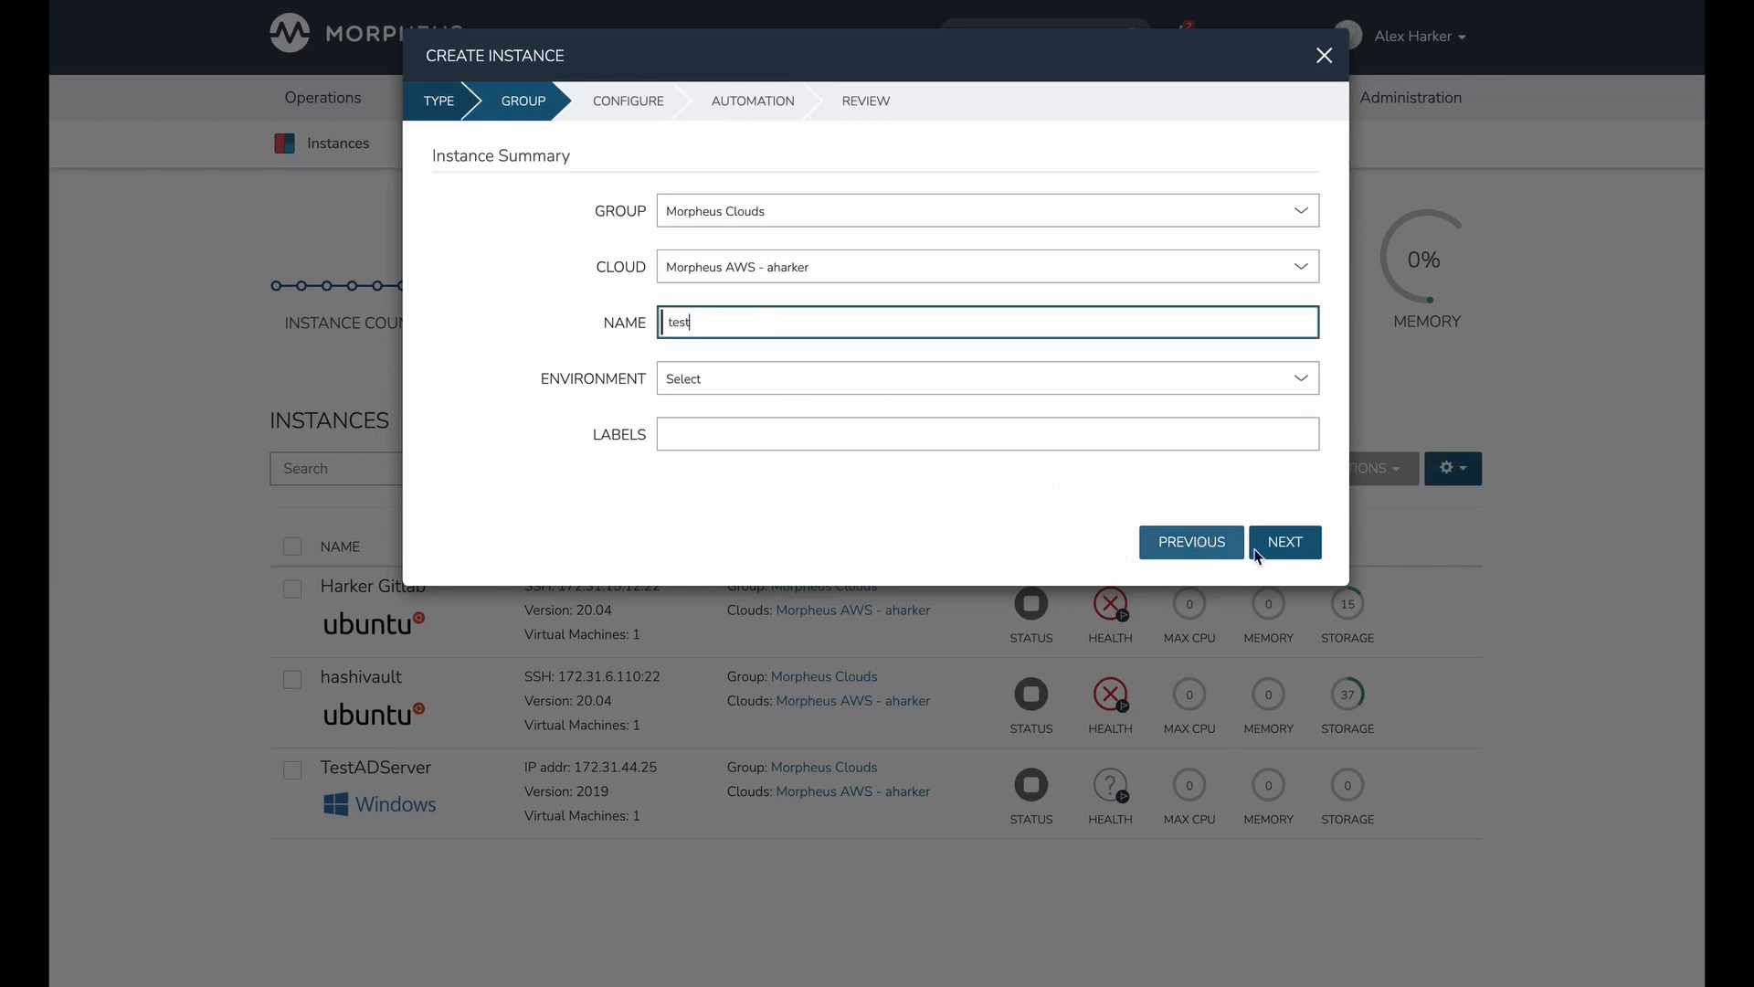
pyautogui.click(1261, 549)
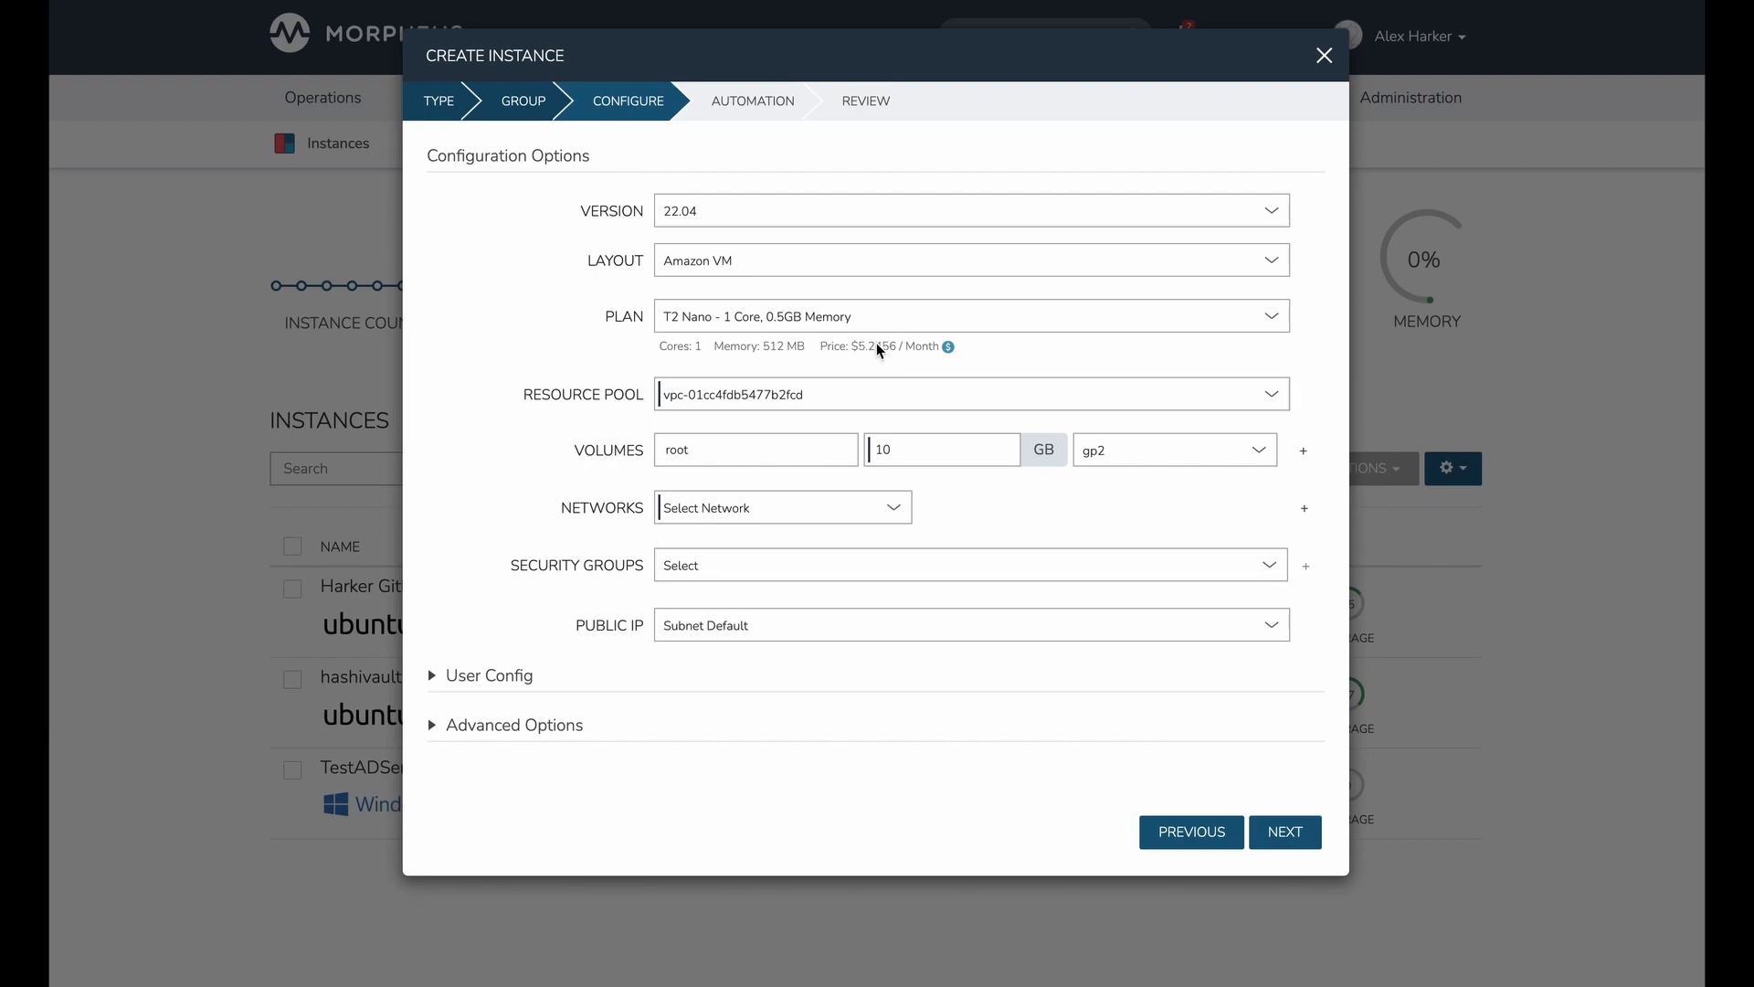
pyautogui.click(755, 317)
pyautogui.click(722, 336)
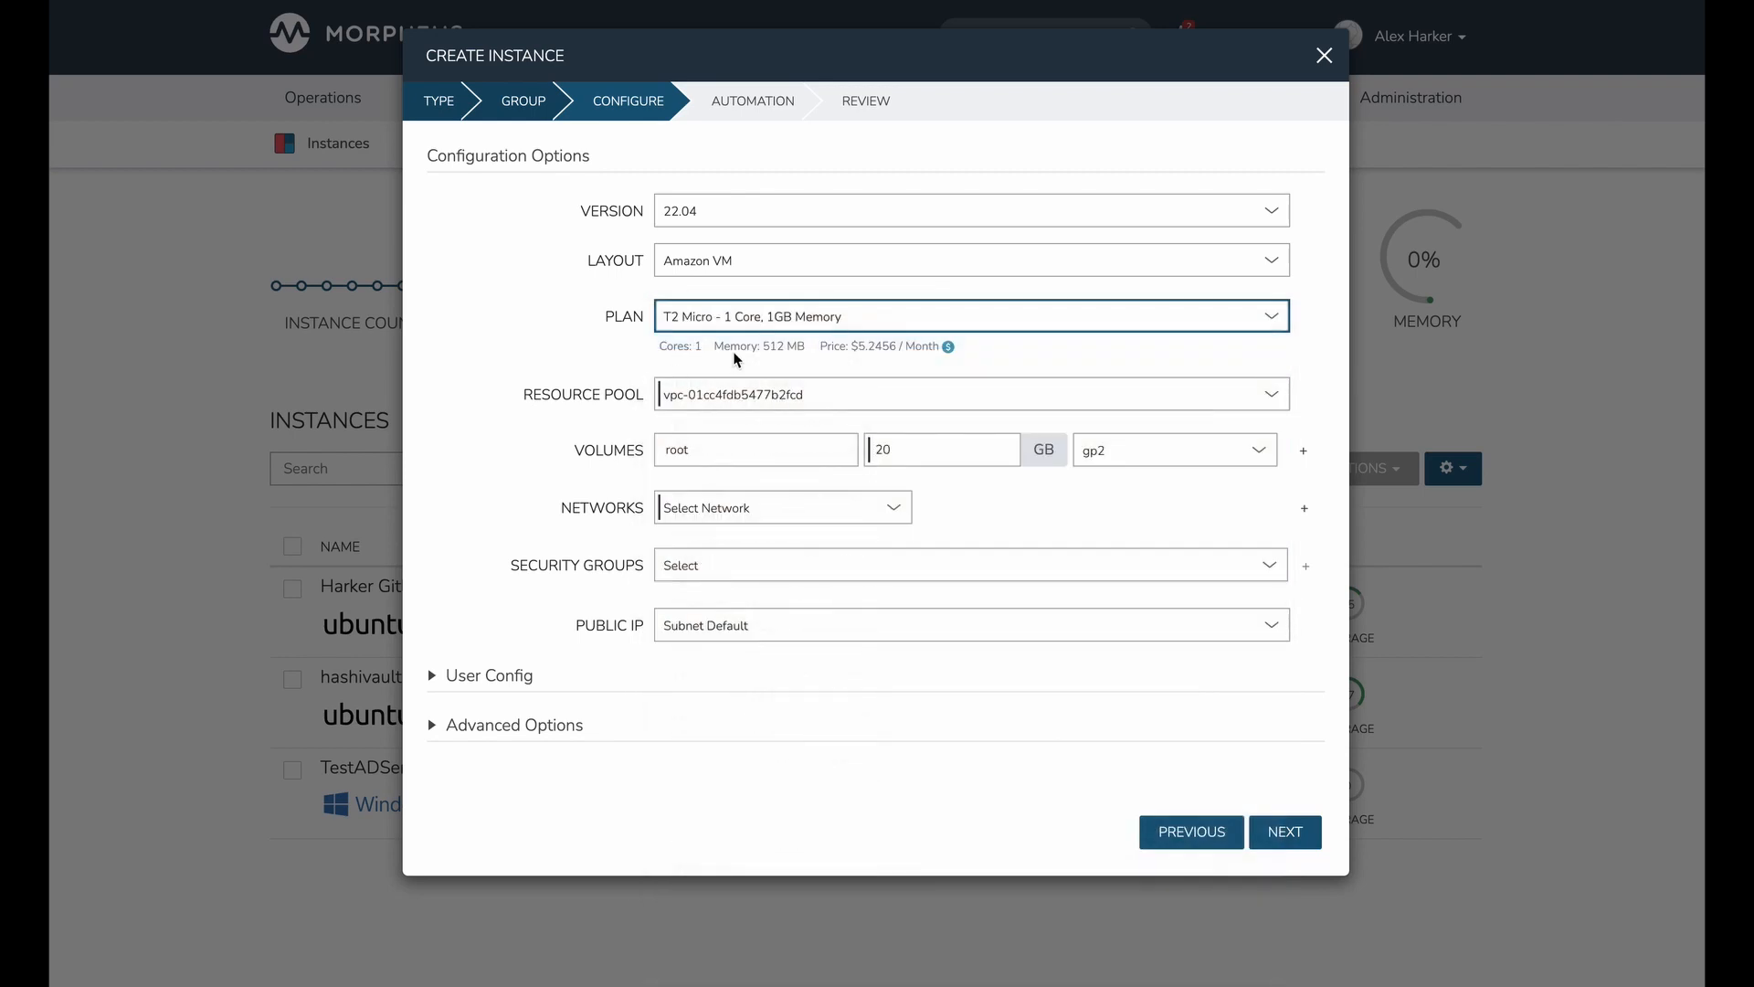